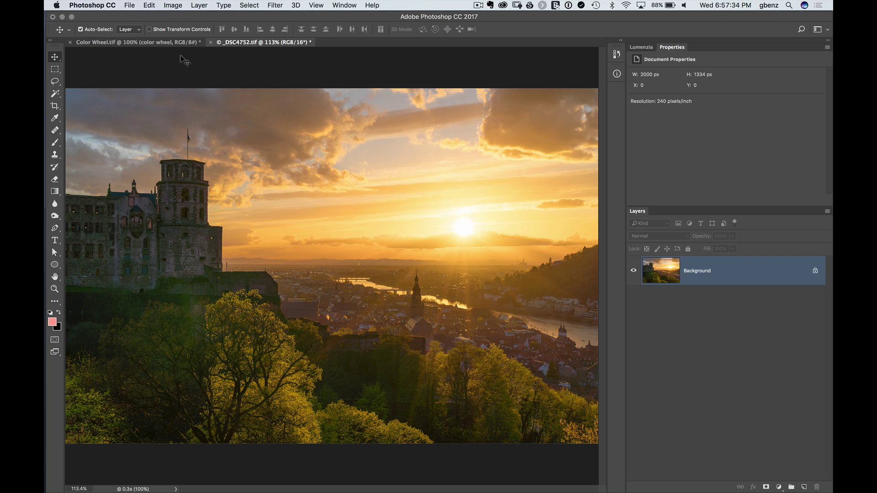
- Switch to the Color Wheel.tif document and check that the second Info readout is using CMYK Color
{"action": "left_click", "coordinate": [148, 45]}
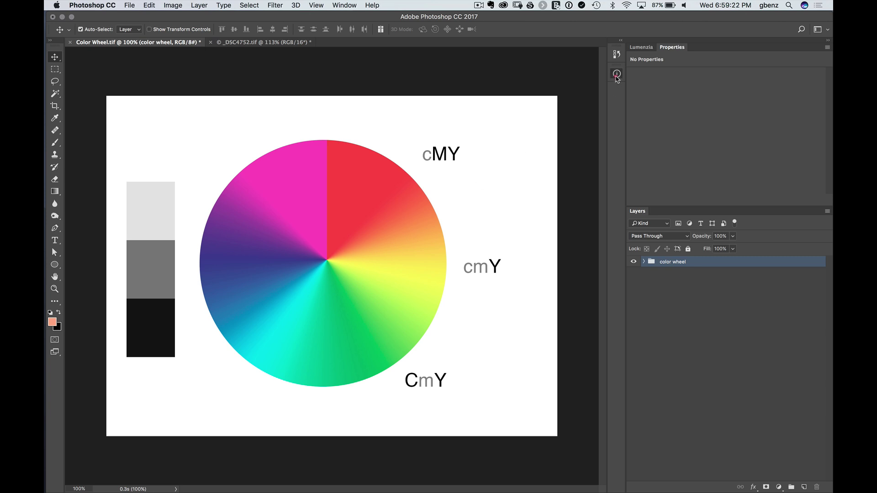
{"action": "left_click", "coordinate": [616, 75]}
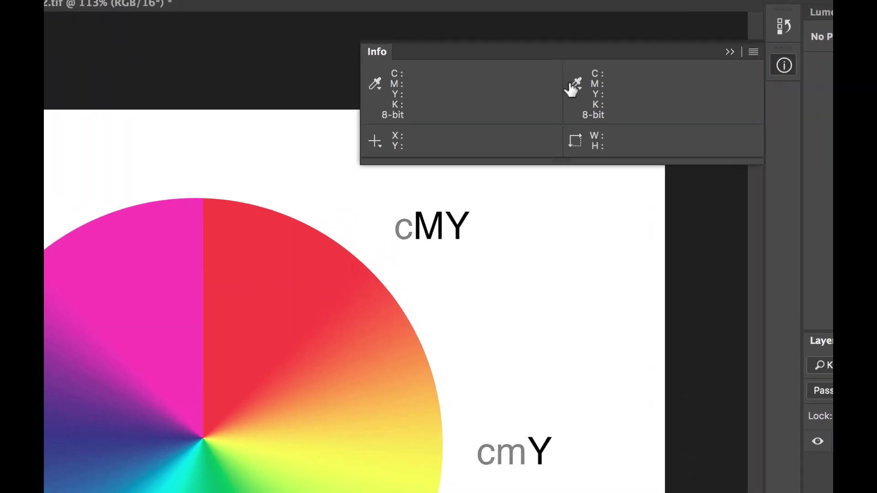
{"action": "left_click", "coordinate": [512, 83]}
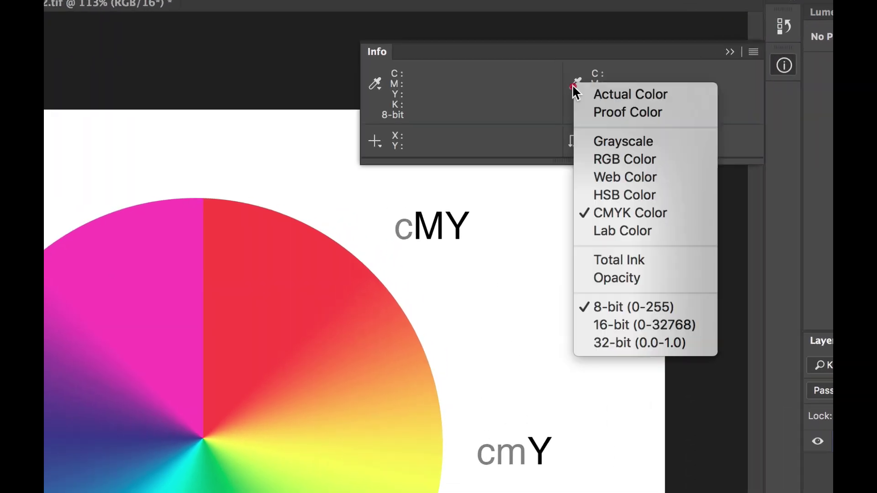
{"action": "left_click", "coordinate": [572, 84]}
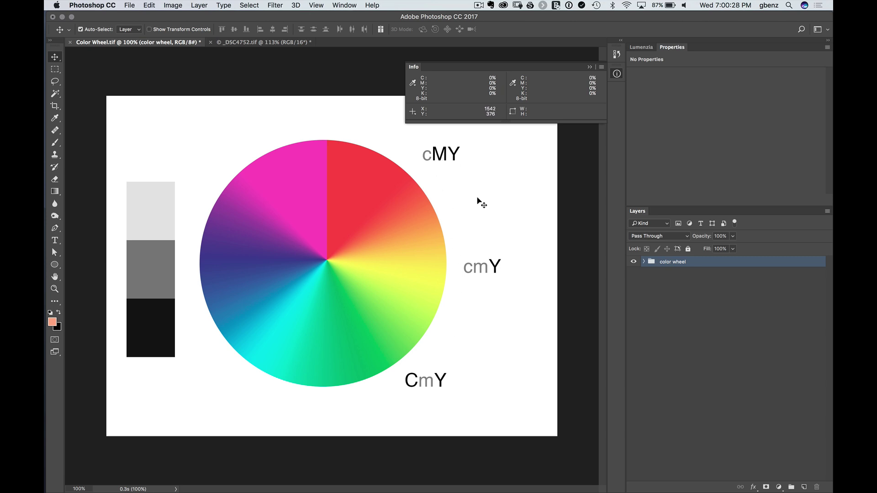
{"action": "left_click", "coordinate": [617, 74]}
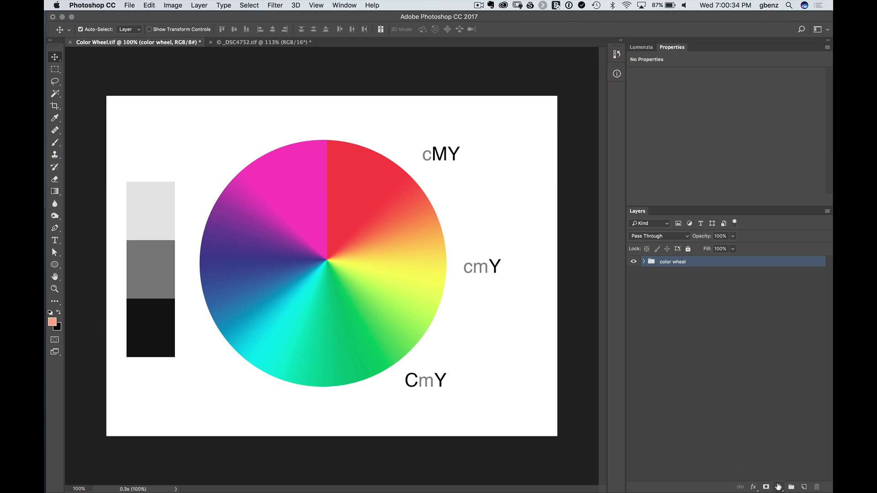
- Add a Selective Color adjustment layer above the color wheel group
{"action": "left_click", "coordinate": [778, 486]}
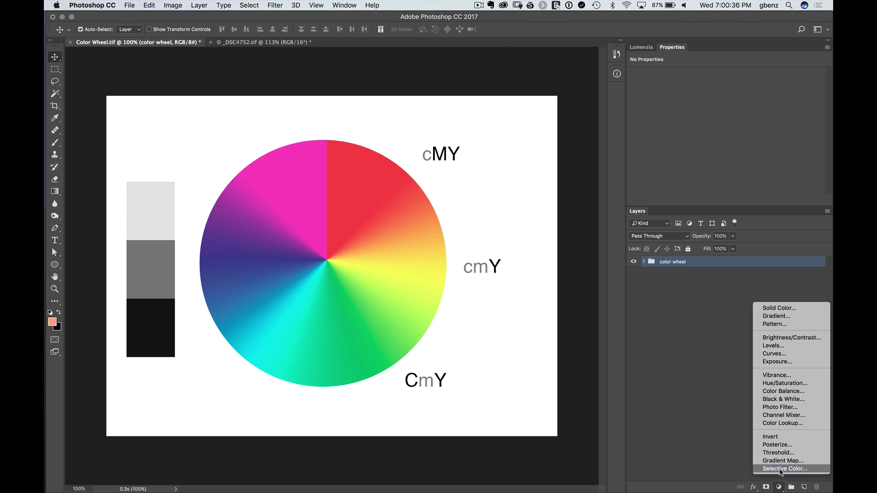
{"action": "left_click", "coordinate": [780, 469]}
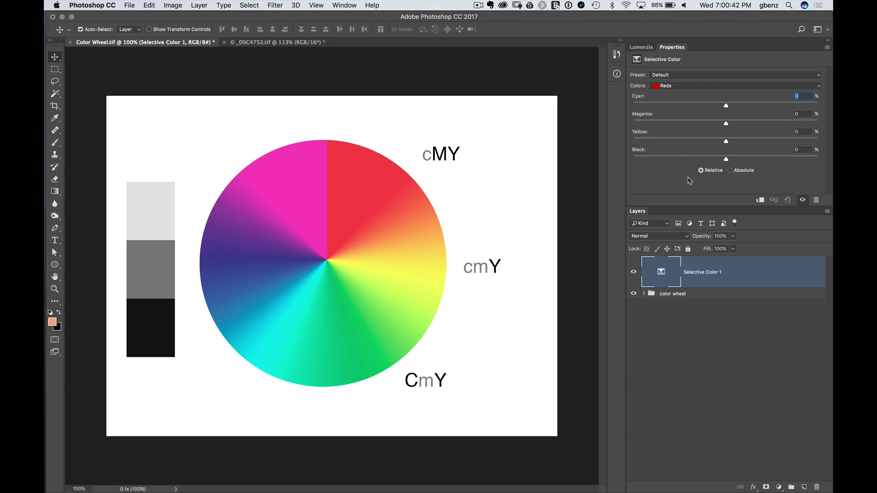
{"action": "left_click", "coordinate": [663, 273]}
{"action": "left_click", "coordinate": [177, 5]}
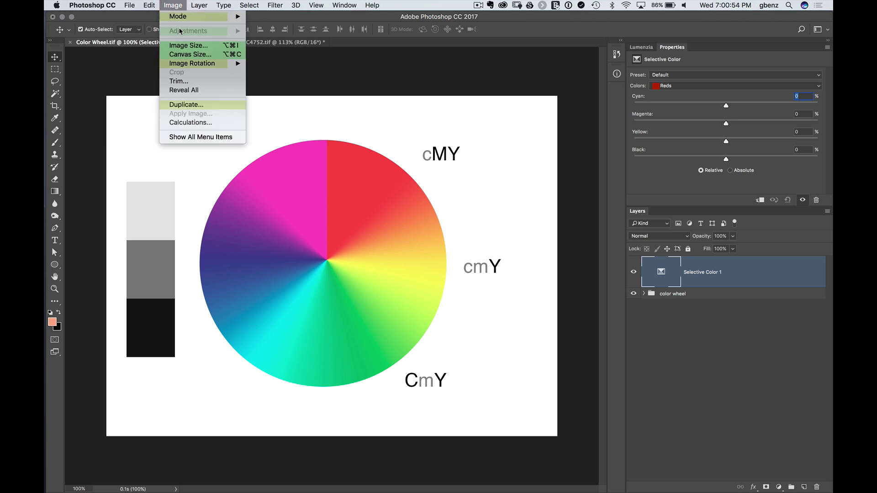
{"action": "left_click", "coordinate": [672, 326]}
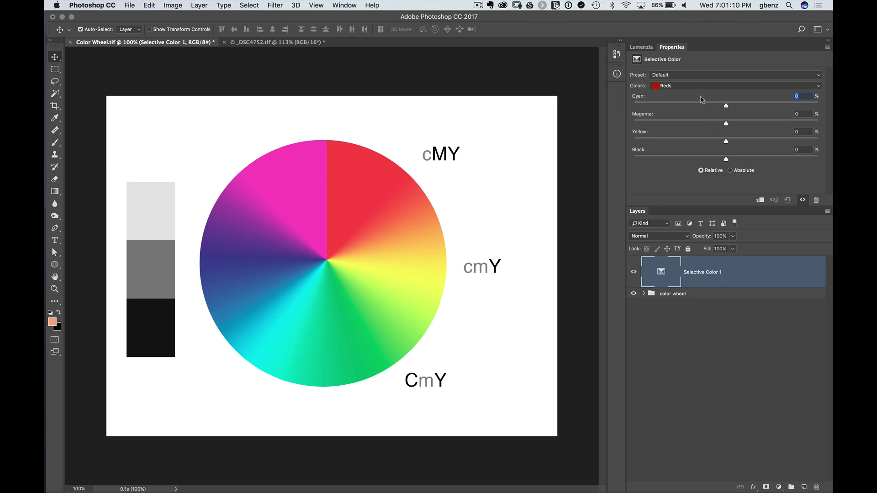
- Target the Yellows in the Selective Color adjustment, try lowering Black, and set it to +68%
{"action": "left_click", "coordinate": [672, 88]}
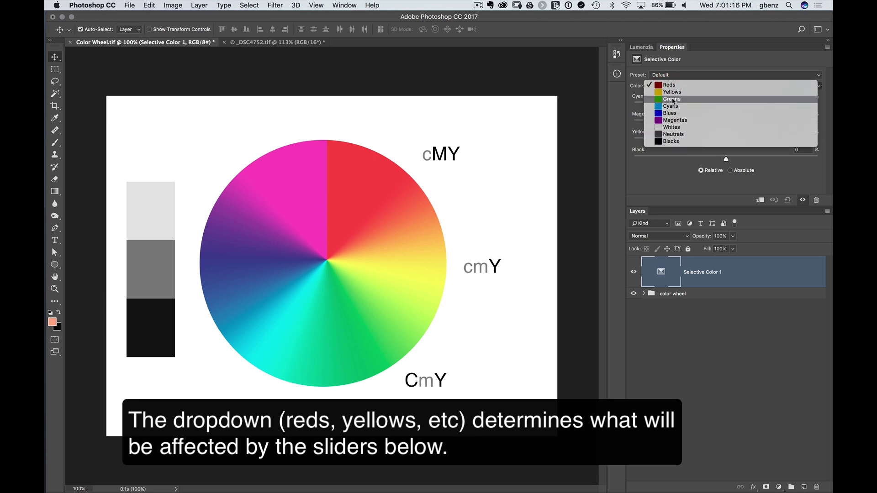
{"action": "left_click", "coordinate": [671, 92]}
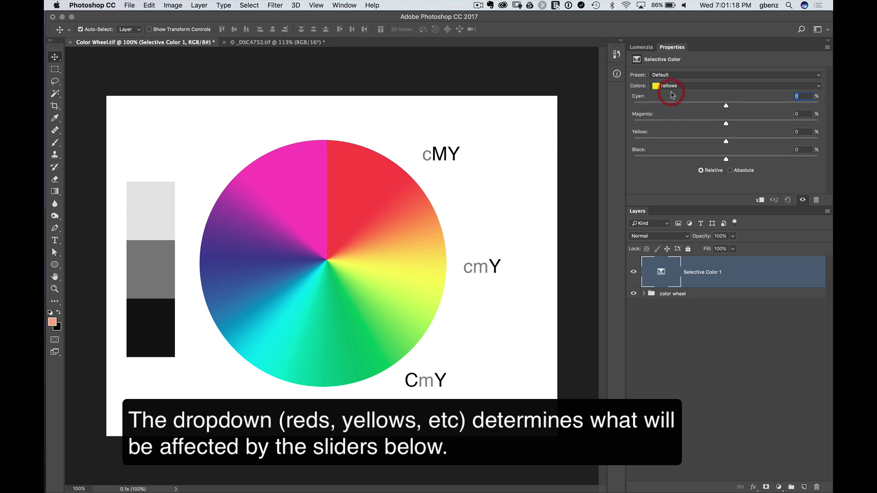
{"action": "left_click_drag", "start_coordinate": [725, 159], "coordinate": [647, 156]}
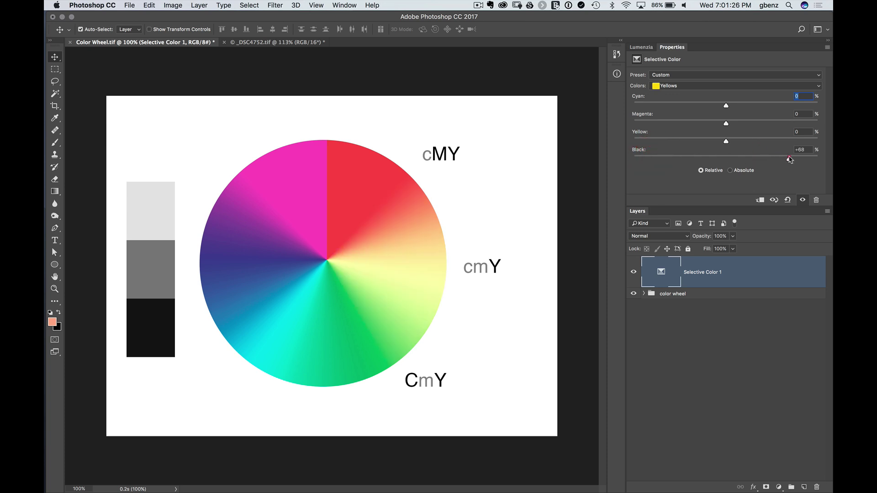
{"action": "left_click", "coordinate": [789, 158]}
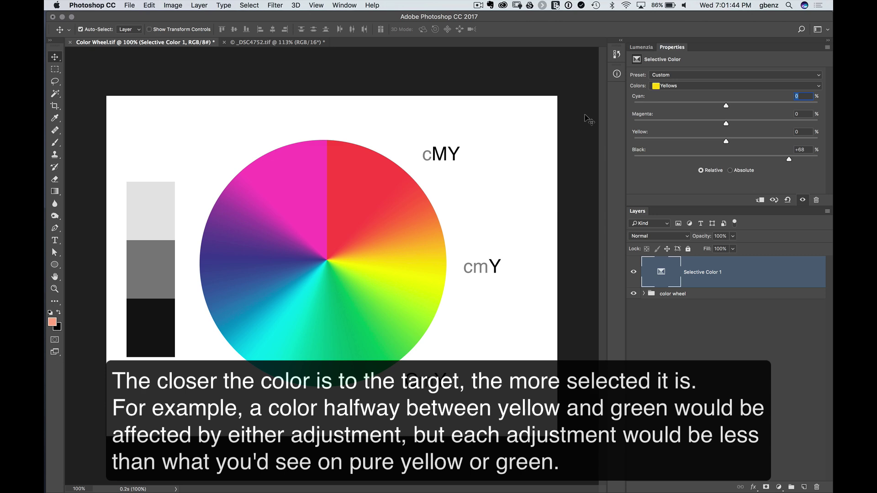
- Try the Yellows' Black amount near its maximum, at +1% and at -100%
{"action": "left_click", "coordinate": [616, 75]}
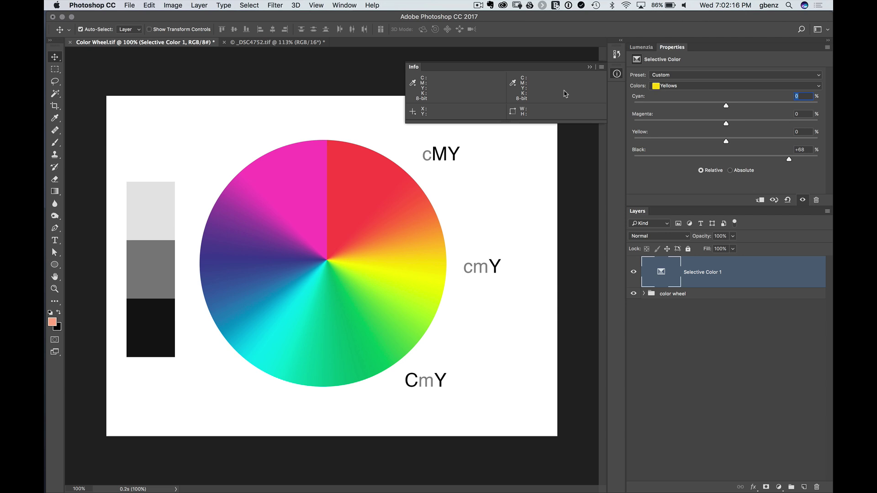
{"action": "left_click", "coordinate": [617, 74]}
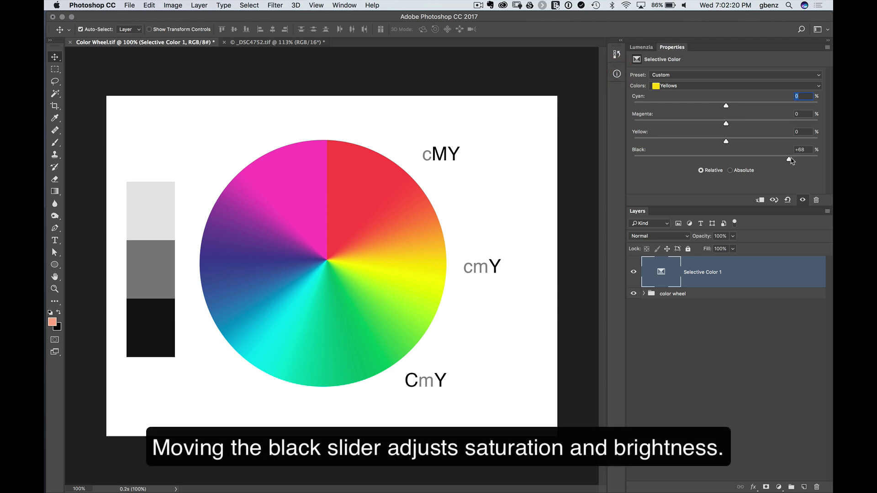
{"action": "left_click_drag", "start_coordinate": [789, 160], "coordinate": [816, 161]}
{"action": "left_click", "coordinate": [727, 158]}
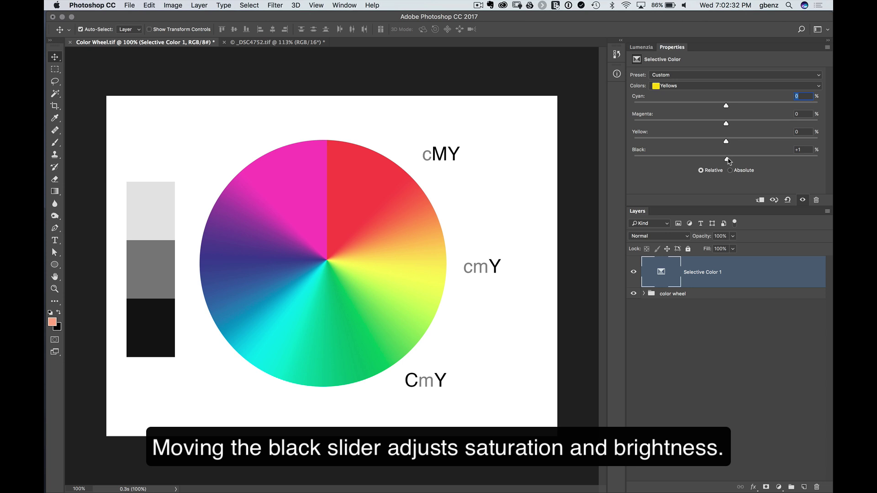
{"action": "left_click_drag", "start_coordinate": [728, 159], "coordinate": [634, 159]}
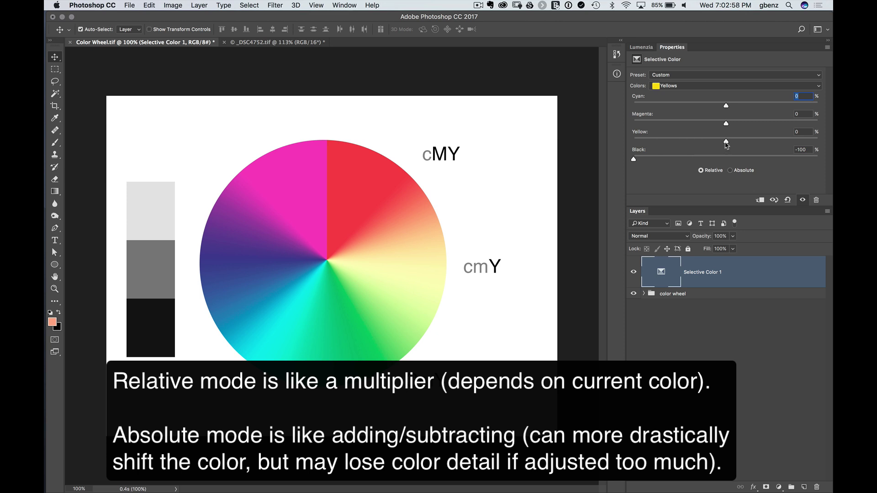
- Try the Yellows with Yellow at -100%, Magenta at -97% and Cyan at -93%, and reset the adjustment
{"action": "left_click_drag", "start_coordinate": [726, 143], "coordinate": [617, 140]}
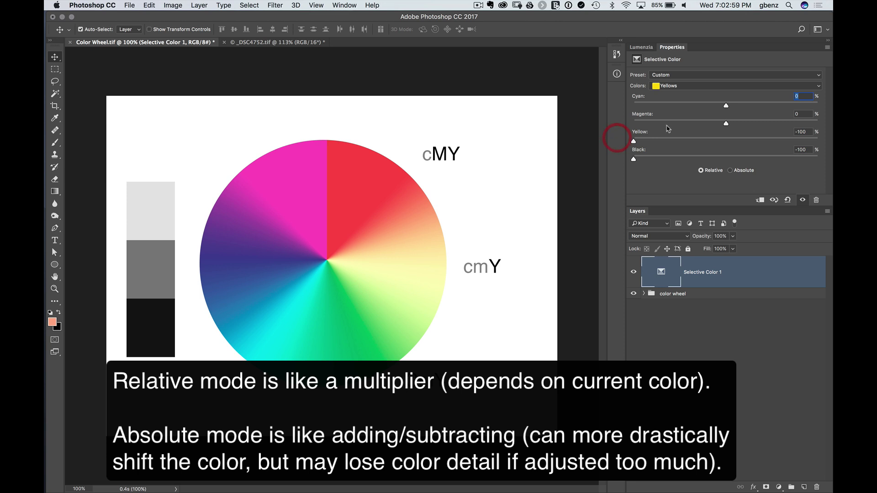
{"action": "left_click", "coordinate": [636, 119]}
{"action": "left_click", "coordinate": [639, 102]}
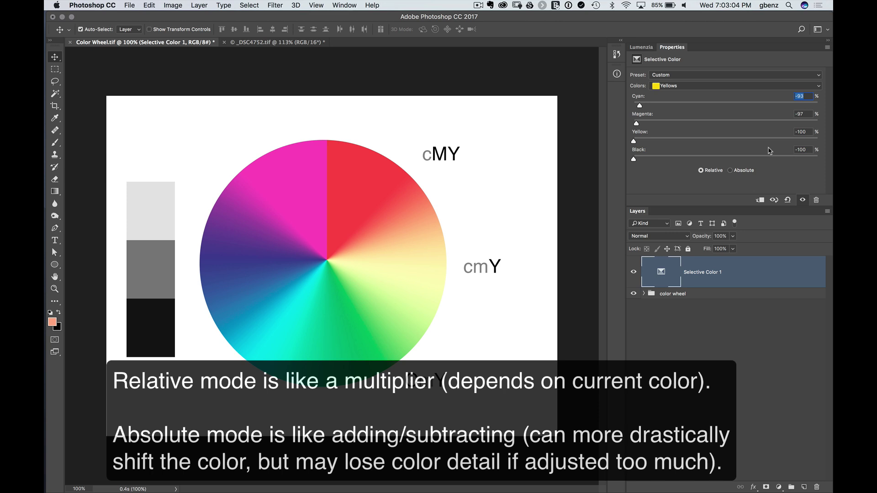
{"action": "left_click", "coordinate": [787, 200]}
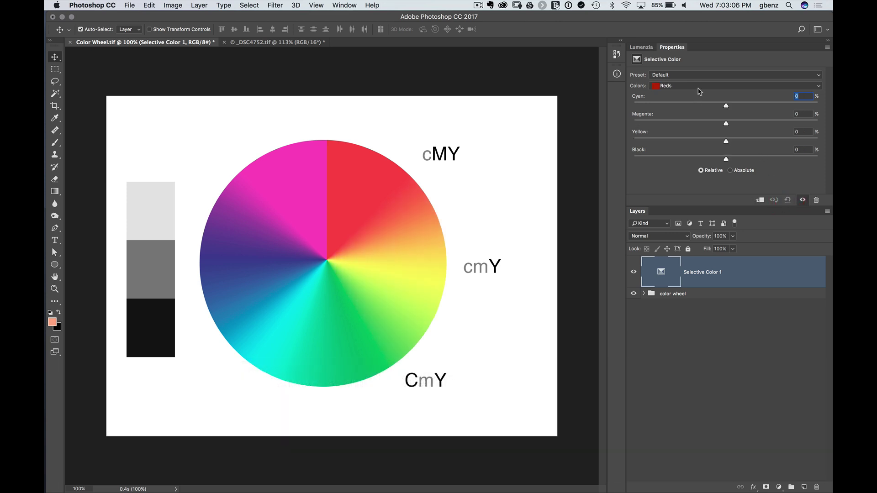
- Target the Yellows again and set both Cyan and Magenta to +77%
{"action": "left_click", "coordinate": [689, 85]}
{"action": "left_click", "coordinate": [689, 94]}
{"action": "left_click", "coordinate": [796, 104]}
{"action": "left_click", "coordinate": [797, 122]}
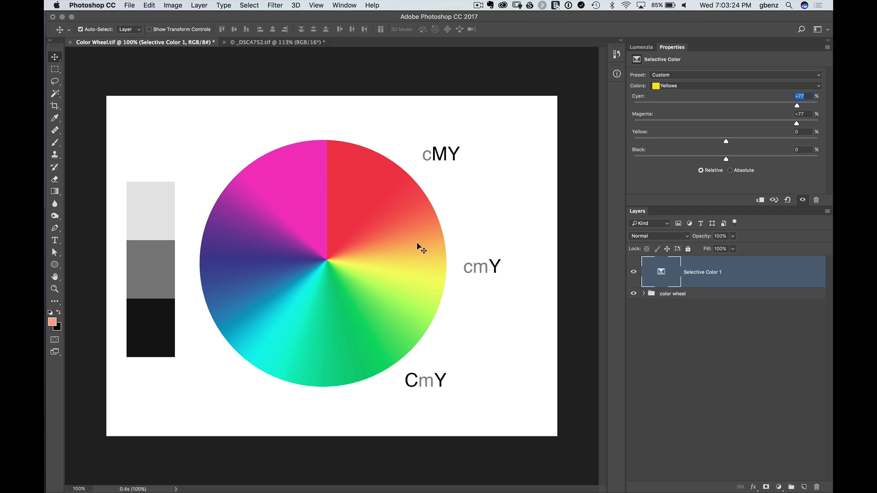
- Vary the Yellows' Magenta amount through +18%, +74% and +4%, ending at +80%
{"action": "left_click", "coordinate": [741, 122]}
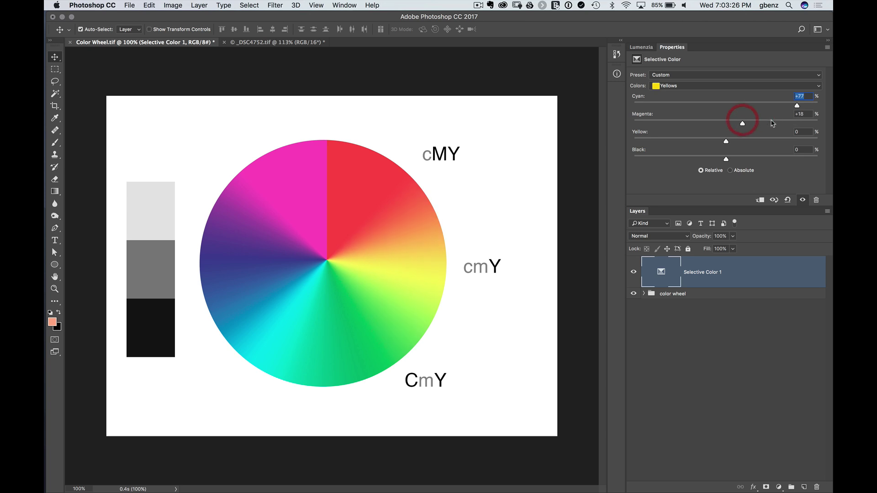
{"action": "left_click", "coordinate": [794, 122]}
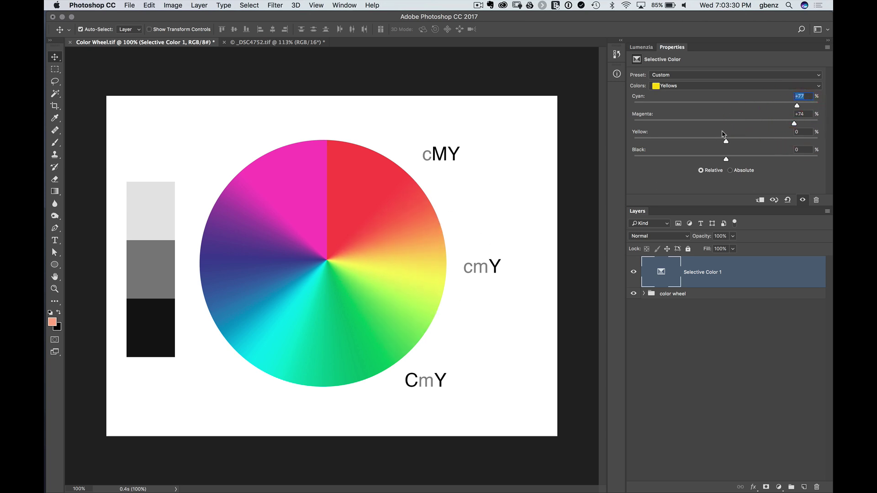
{"action": "left_click", "coordinate": [729, 122]}
{"action": "left_click", "coordinate": [792, 119]}
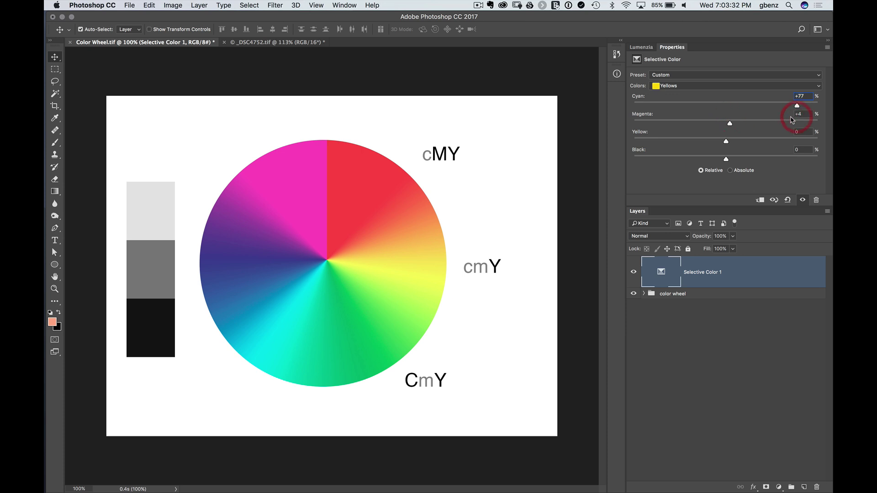
{"action": "left_click", "coordinate": [799, 122]}
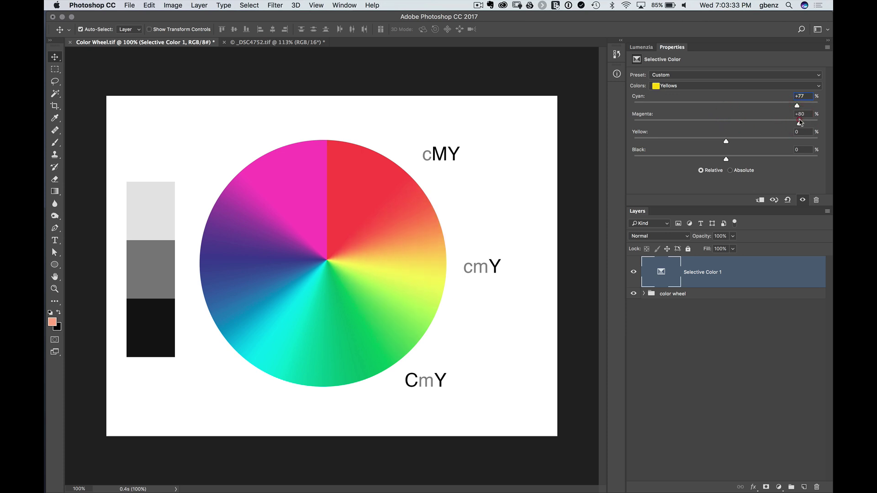
- Vary the Yellows' Cyan amount through +11%, +67% and its maximum, ending at -3%
{"action": "left_click", "coordinate": [735, 105]}
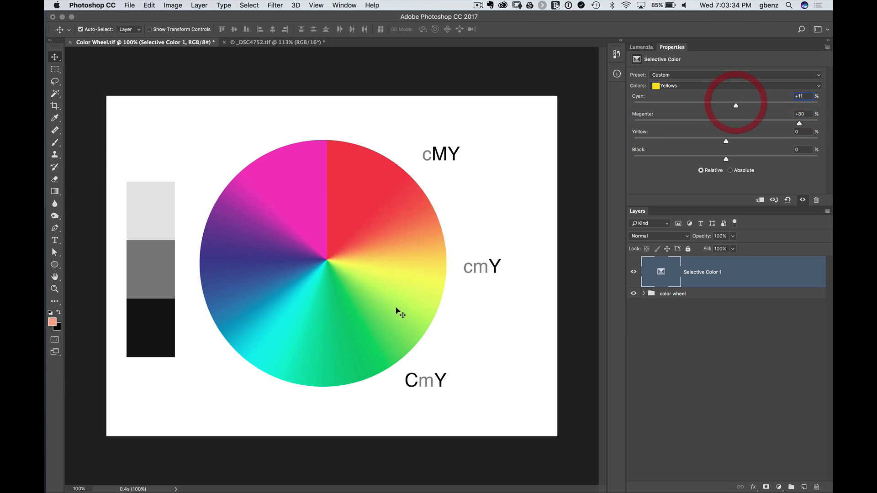
{"action": "left_click", "coordinate": [787, 104]}
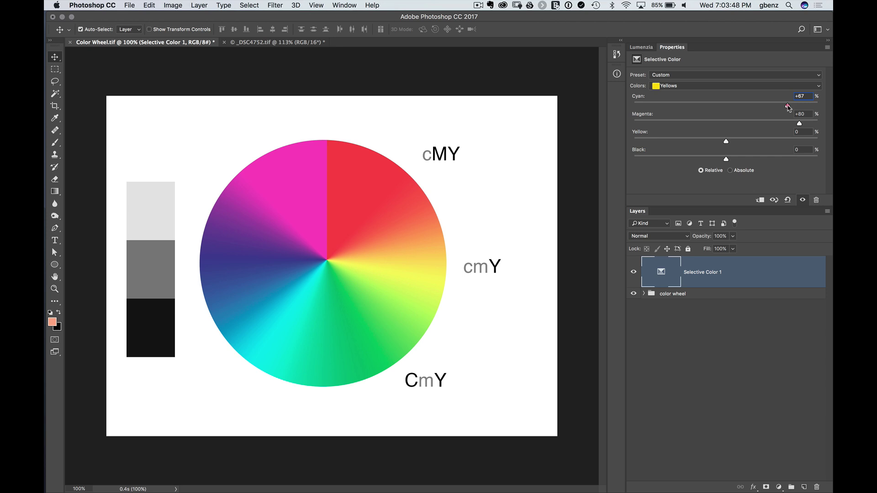
{"action": "left_click_drag", "start_coordinate": [788, 106], "coordinate": [824, 106]}
{"action": "left_click_drag", "start_coordinate": [818, 107], "coordinate": [724, 102]}
- Switch the Selective Color method to Absolute and raise the Yellows' Magenta to +99%
{"action": "left_click", "coordinate": [730, 171]}
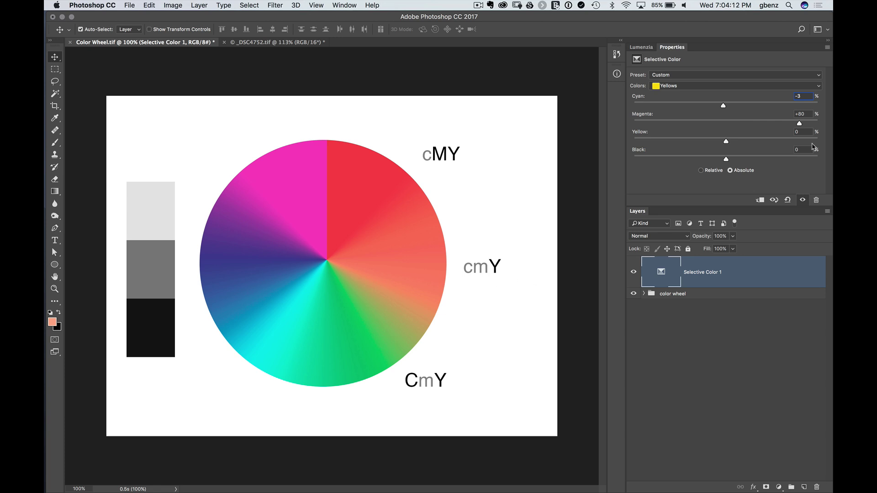
{"action": "left_click_drag", "start_coordinate": [802, 124], "coordinate": [820, 129]}
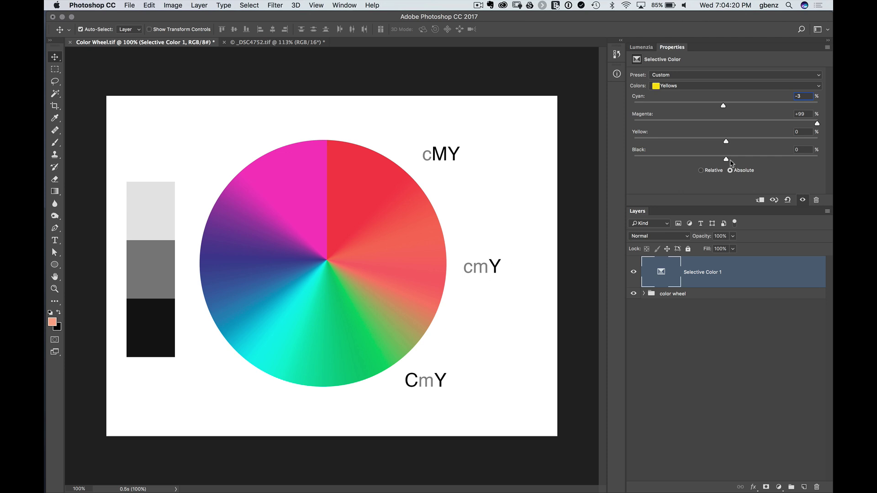
- Compare the Relative and Absolute methods by alternating between them, ending on Relative, and reset the adjustment to its defaults
{"action": "left_click", "coordinate": [701, 171]}
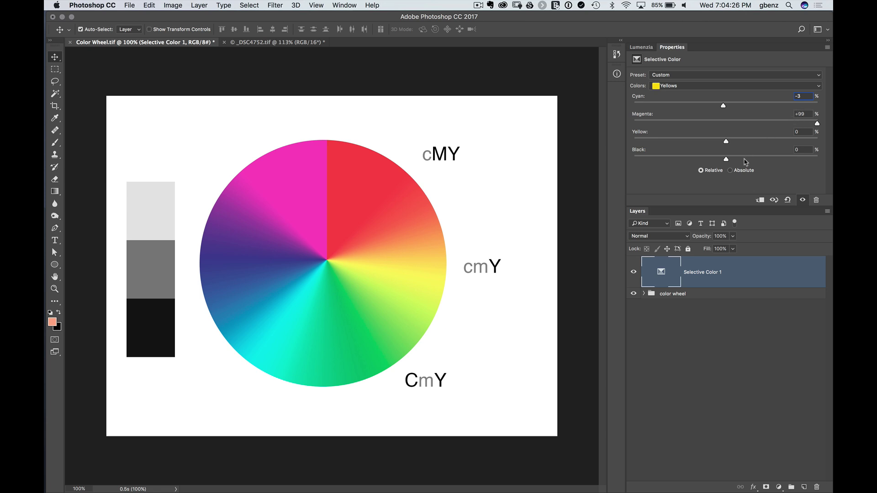
{"action": "left_click", "coordinate": [730, 170]}
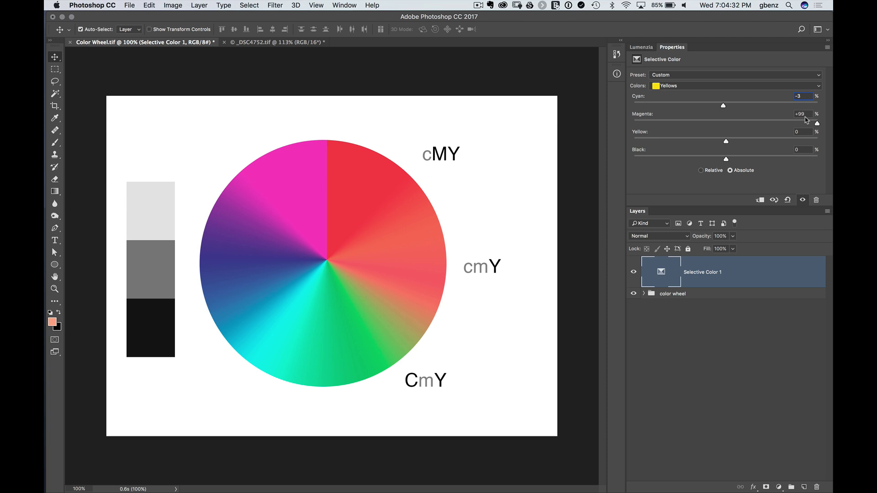
{"action": "left_click", "coordinate": [702, 171]}
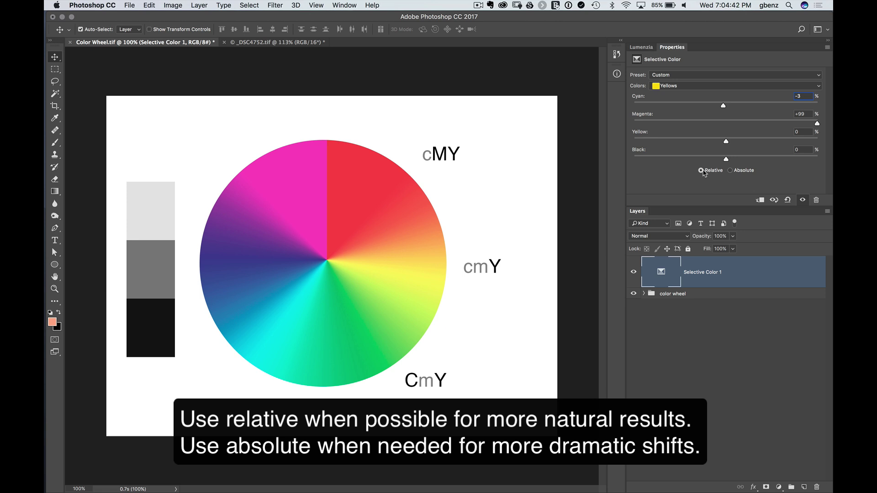
{"action": "left_click", "coordinate": [730, 171]}
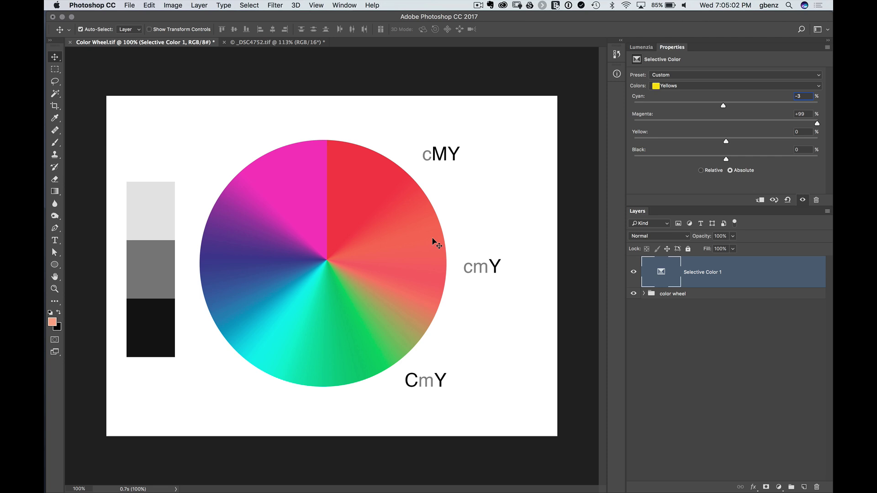
{"action": "left_click", "coordinate": [702, 171]}
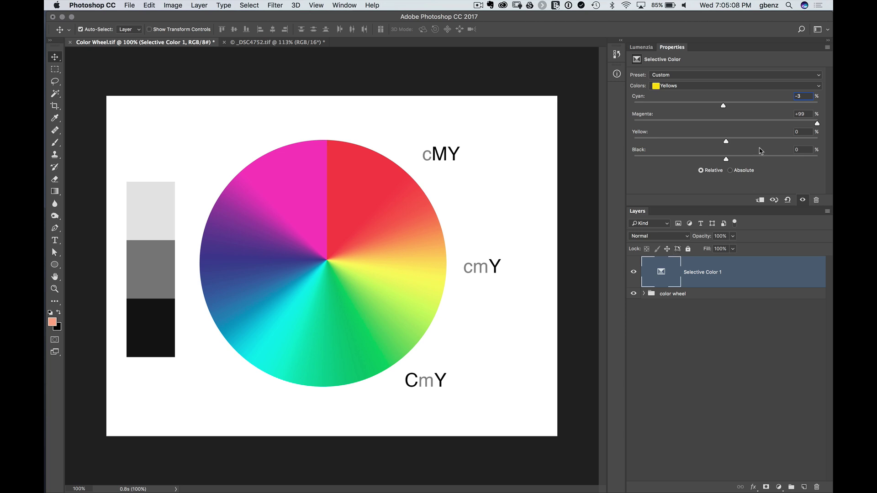
{"action": "left_click", "coordinate": [787, 201]}
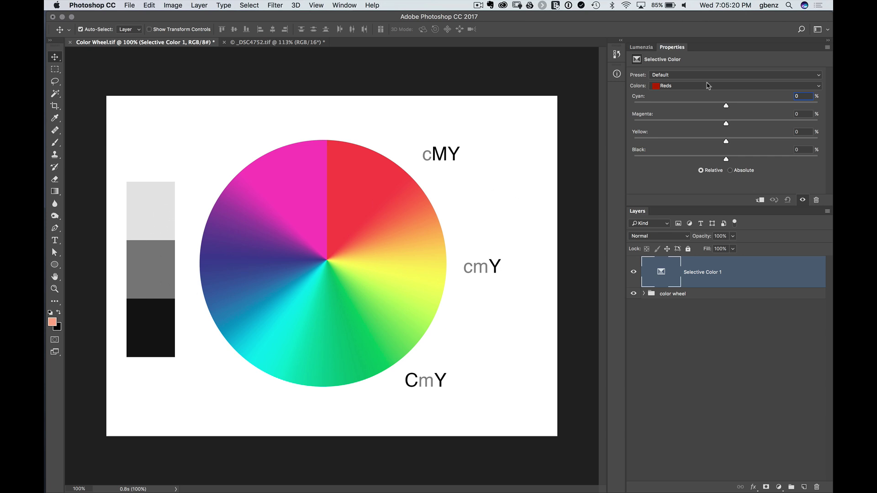
- Raise the Neutrals' Yellow amount to +72% and compare the image with the Selective Color layer hidden and shown
{"action": "left_click", "coordinate": [687, 86]}
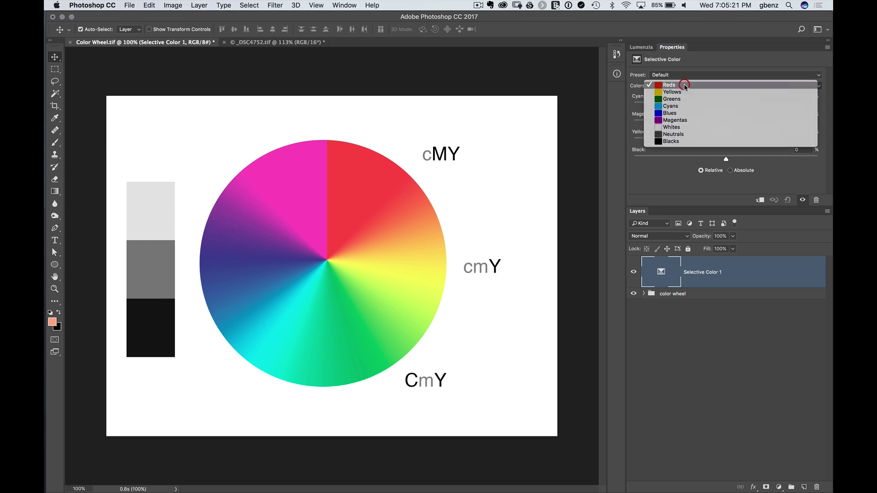
{"action": "left_click", "coordinate": [669, 134]}
{"action": "left_click_drag", "start_coordinate": [751, 140], "coordinate": [764, 142]}
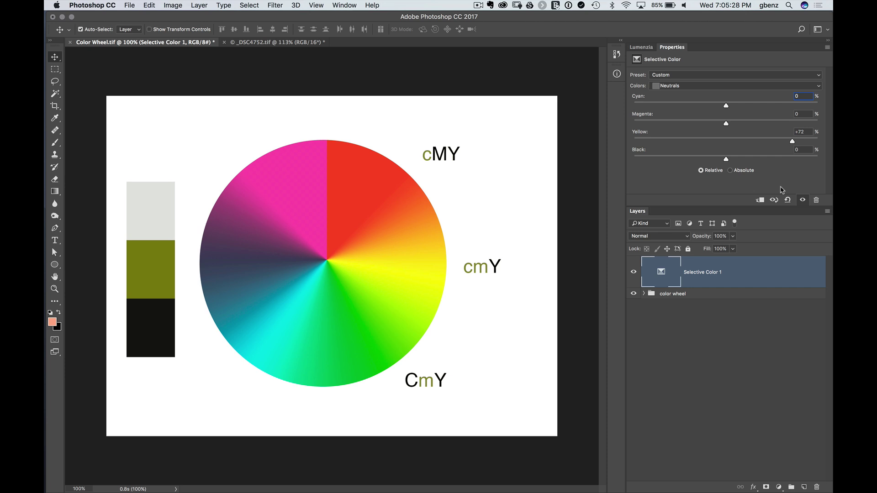
{"action": "left_click", "coordinate": [634, 273]}
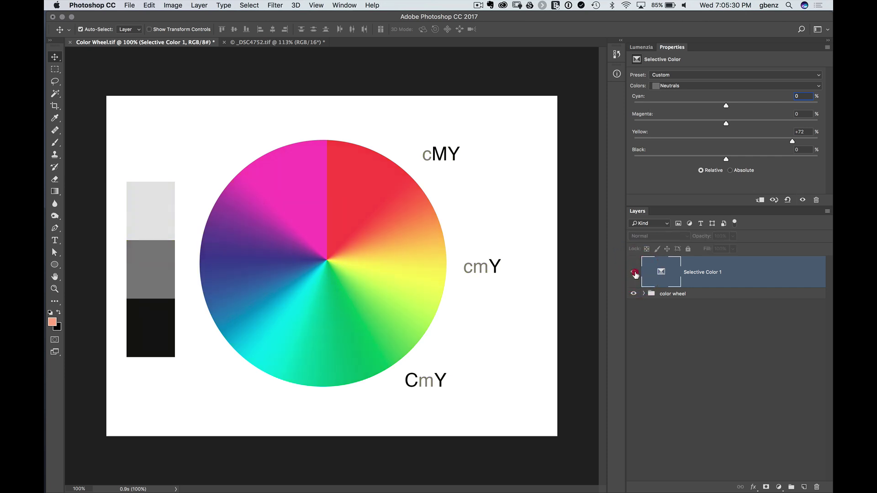
{"action": "left_click", "coordinate": [634, 273]}
{"action": "left_click", "coordinate": [635, 273]}
{"action": "left_click", "coordinate": [634, 273]}
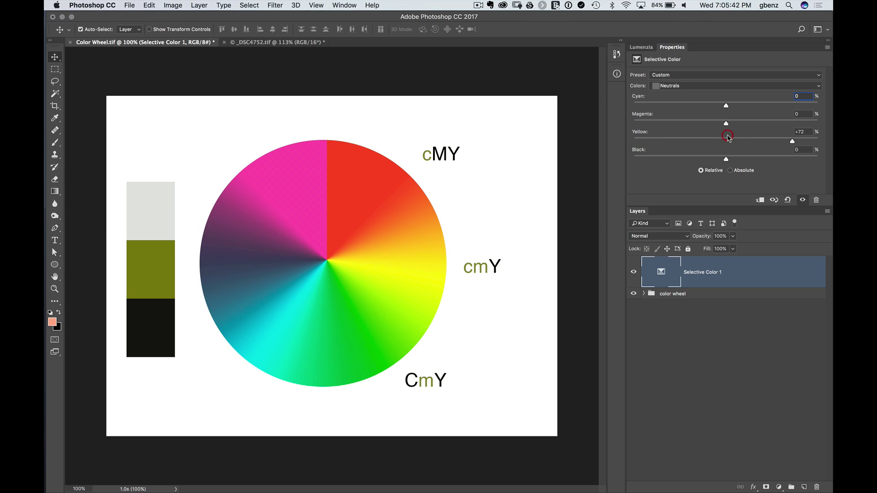
- Target the Whites and raise their Magenta amount to +78% and beyond
{"action": "left_click", "coordinate": [698, 86]}
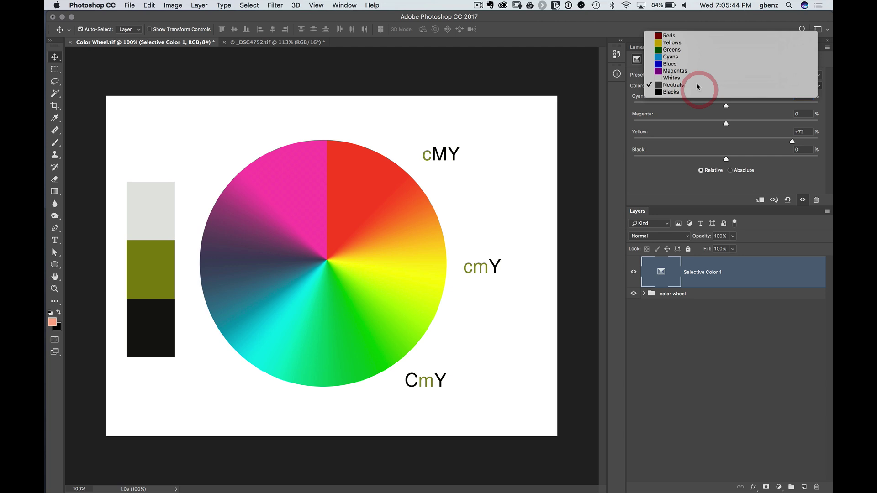
{"action": "left_click", "coordinate": [695, 78]}
{"action": "left_click", "coordinate": [691, 86]}
{"action": "left_click", "coordinate": [687, 85]}
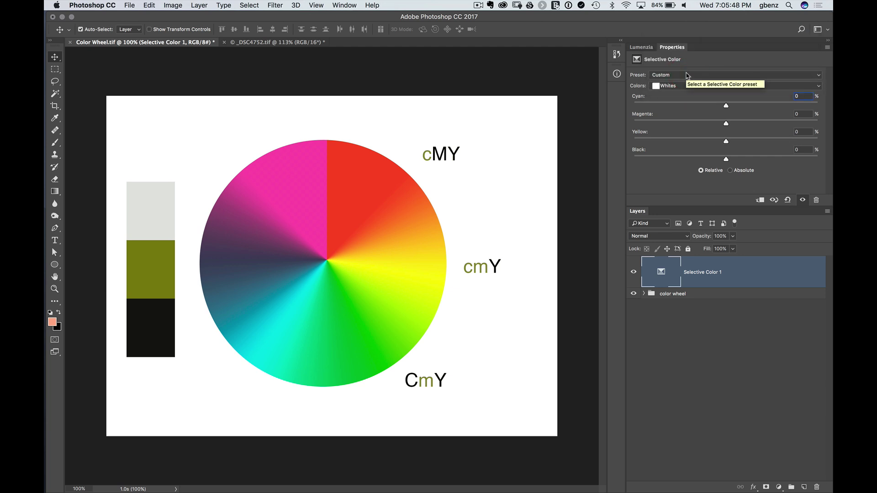
{"action": "left_click", "coordinate": [798, 121]}
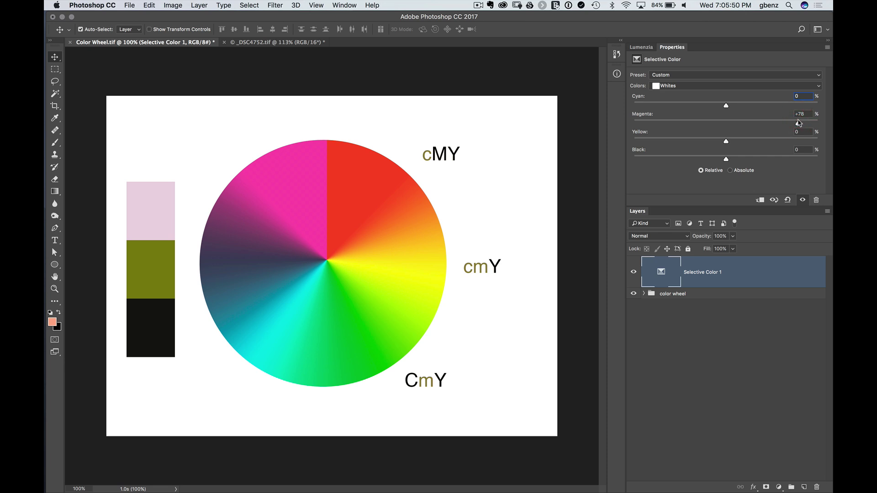
{"action": "left_click_drag", "start_coordinate": [798, 122], "coordinate": [813, 122]}
- Set the Whites' Cyan to -92% and Magenta to -93%, move both to +71%, and raise the Yellow amount
{"action": "left_click", "coordinate": [642, 106]}
{"action": "left_click", "coordinate": [640, 123]}
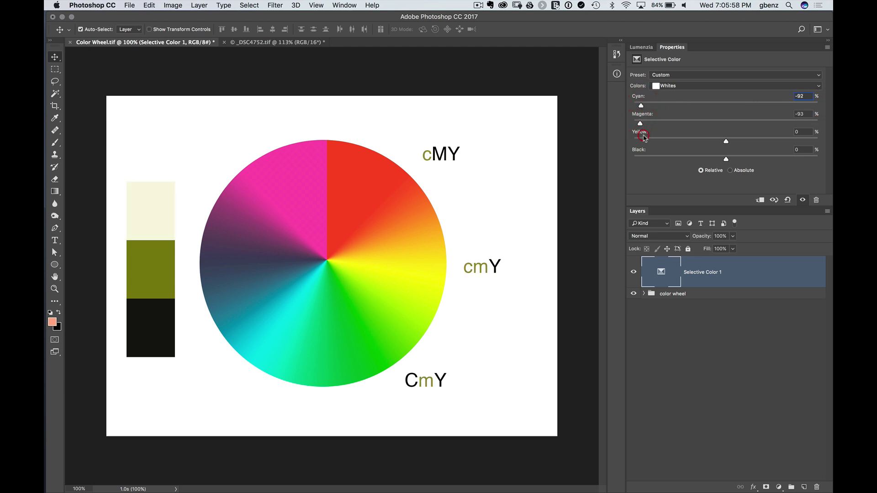
{"action": "left_click", "coordinate": [791, 105]}
{"action": "left_click", "coordinate": [792, 122]}
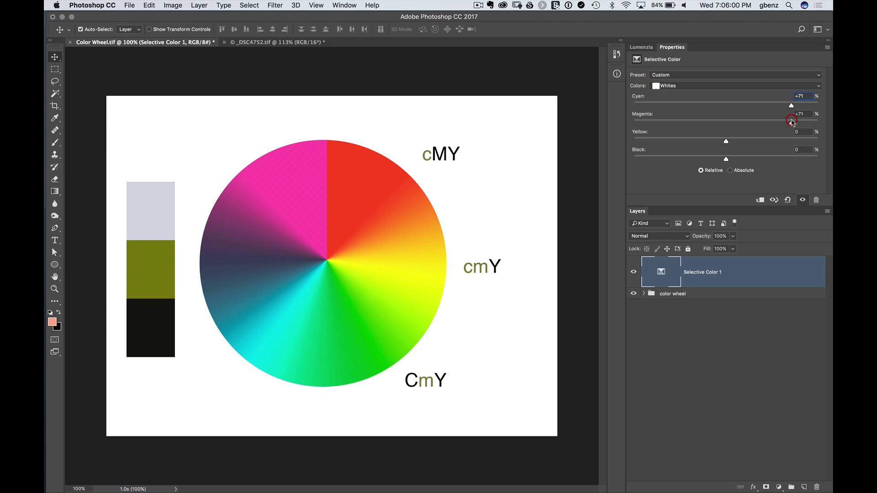
{"action": "left_click", "coordinate": [790, 138]}
{"action": "left_click", "coordinate": [790, 140]}
- Target the Blacks, trying Magenta at +53% and then -63%, and lower their Yellow to -59%
{"action": "left_click", "coordinate": [684, 86]}
{"action": "left_click", "coordinate": [679, 99]}
{"action": "left_click", "coordinate": [775, 122]}
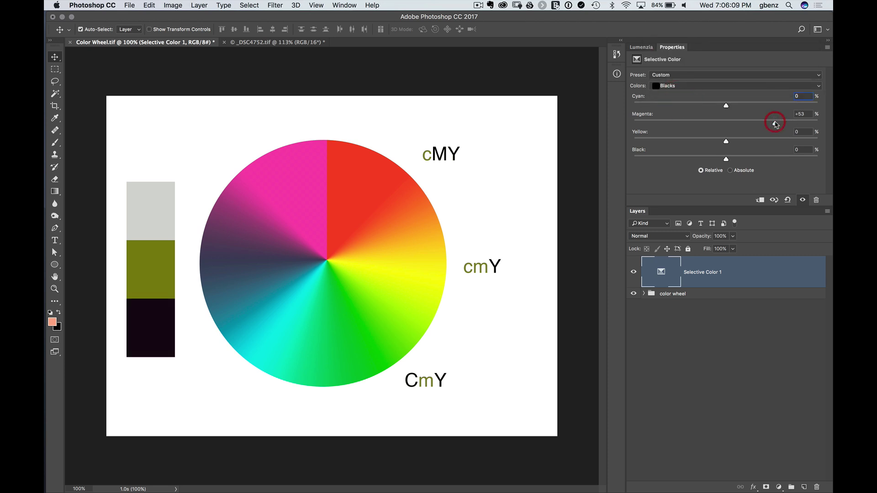
{"action": "left_click", "coordinate": [667, 122]}
{"action": "left_click", "coordinate": [672, 141]}
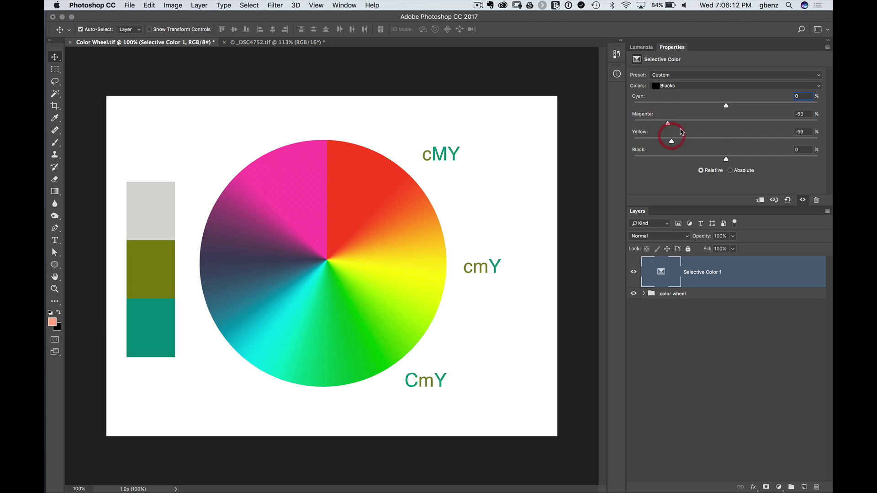
- Vary the Blacks' amounts through -38% Magenta, ending with Cyan at -40% and both Magenta and Yellow at -64%
{"action": "left_click", "coordinate": [688, 105]}
{"action": "left_click", "coordinate": [690, 122]}
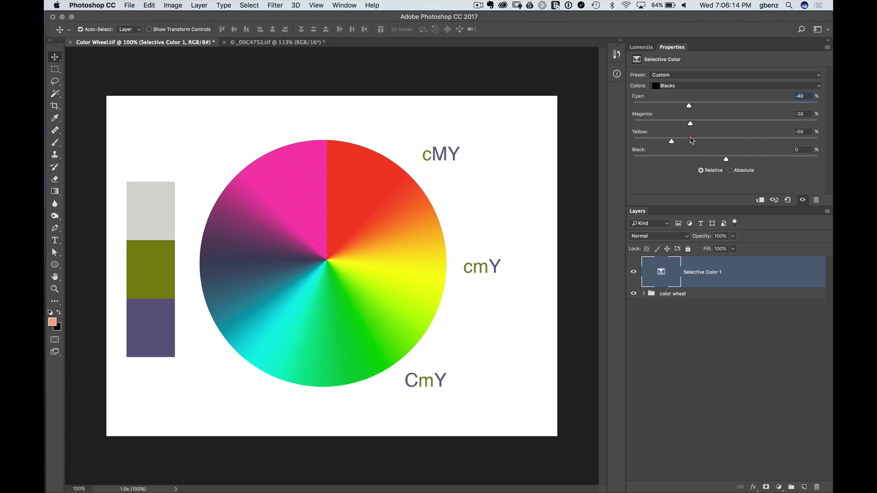
{"action": "left_click", "coordinate": [690, 140]}
{"action": "left_click", "coordinate": [667, 122]}
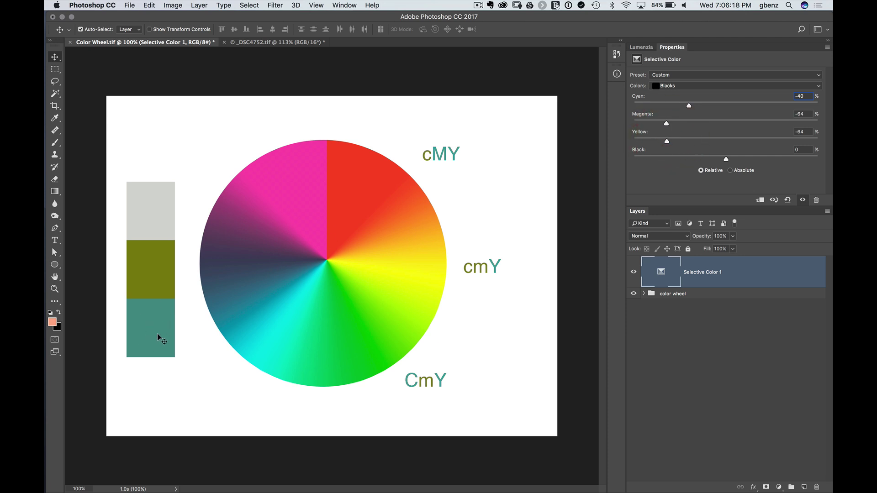
- Reset the Selective Color adjustment to its defaults
{"action": "left_click", "coordinate": [659, 87]}
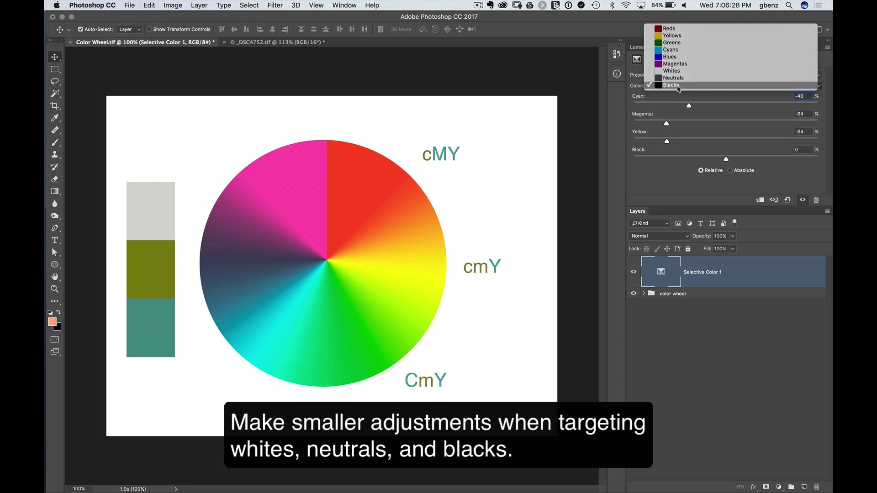
{"action": "left_click", "coordinate": [752, 185]}
{"action": "left_click", "coordinate": [788, 199]}
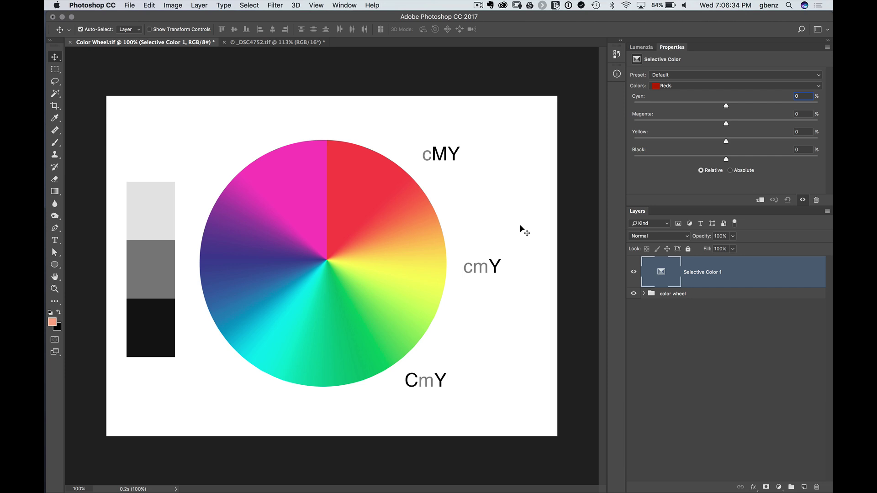
- Look at the foliage and sky colors in the _DSC4752.tif photo and return to the Color Wheel.tif document
{"action": "left_click", "coordinate": [262, 42]}
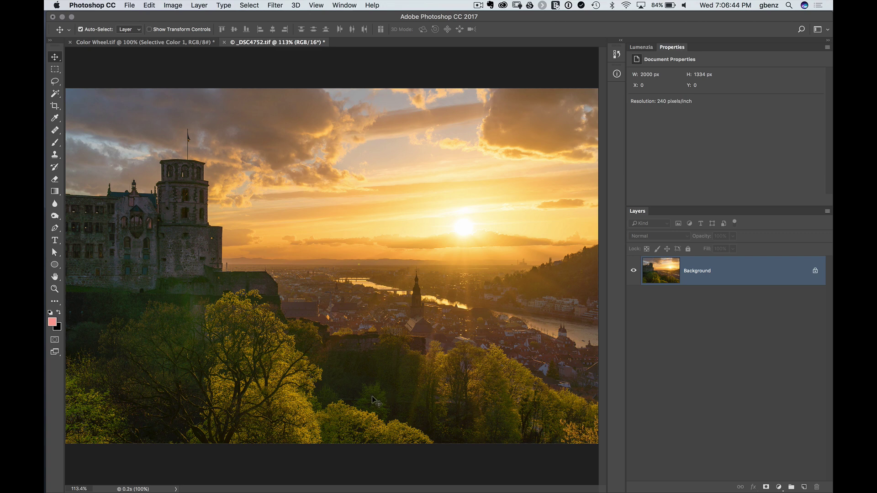
{"action": "left_click", "coordinate": [132, 42]}
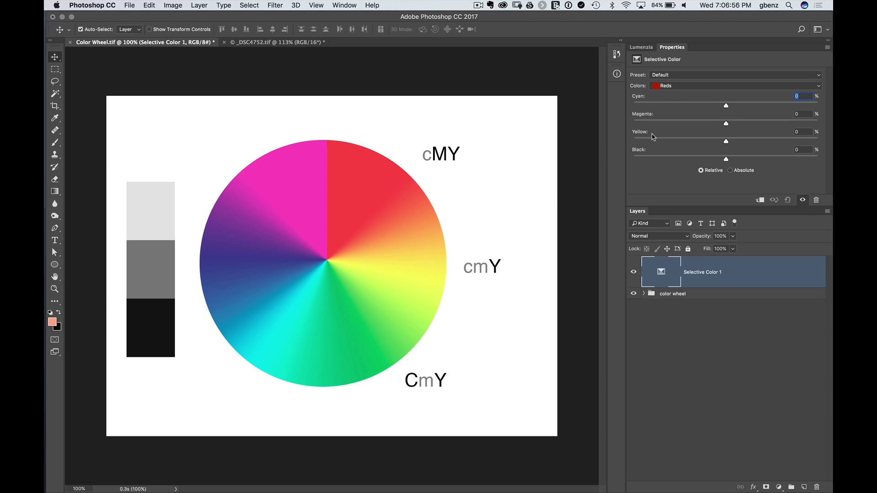
- Raise the Yellows' Magenta amount to +96% and compare the wheel with the adjustment layer hidden and shown
{"action": "left_click", "coordinate": [679, 87]}
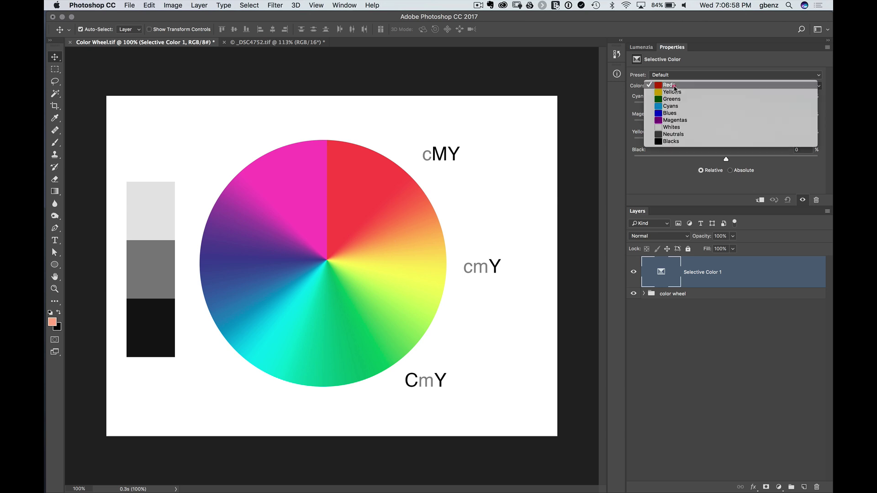
{"action": "left_click", "coordinate": [675, 94]}
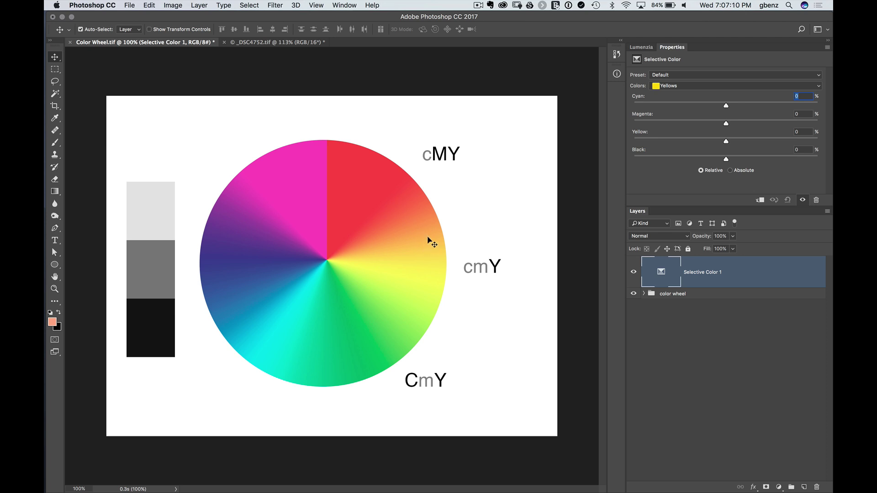
{"action": "left_click", "coordinate": [813, 122]}
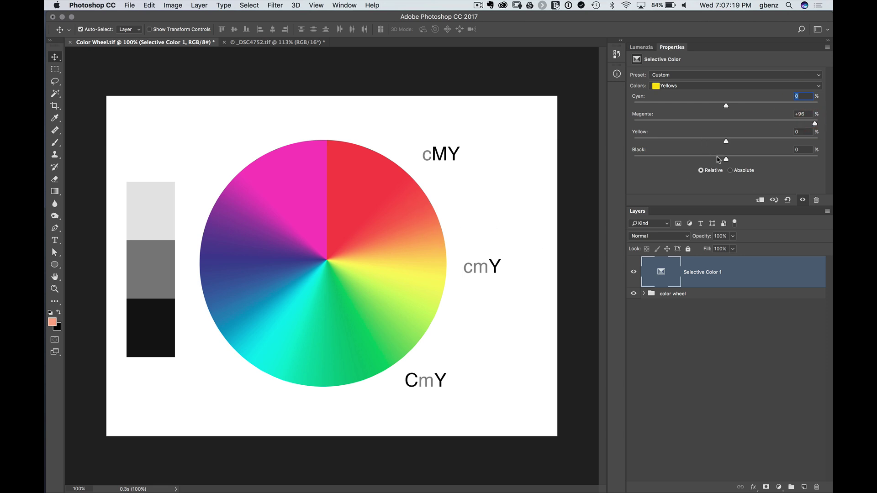
{"action": "left_click", "coordinate": [634, 271]}
{"action": "left_click", "coordinate": [634, 272]}
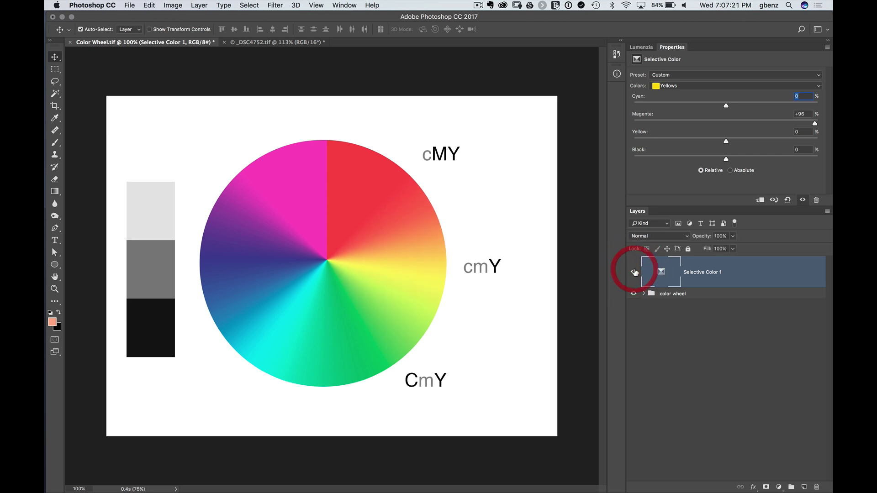
- Target the Greens and lower their Cyan amount through -81% to -100%
{"action": "left_click", "coordinate": [685, 89]}
{"action": "left_click", "coordinate": [684, 89]}
{"action": "left_click", "coordinate": [673, 85]}
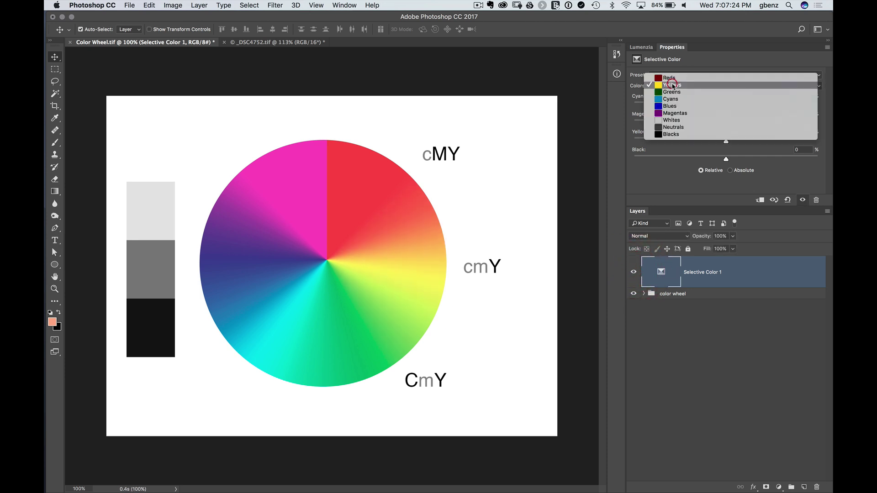
{"action": "left_click", "coordinate": [667, 94]}
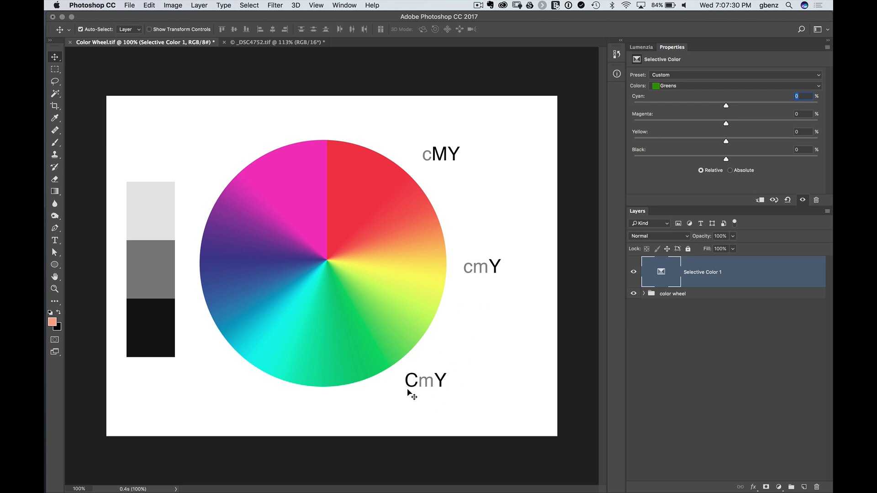
{"action": "left_click", "coordinate": [652, 105]}
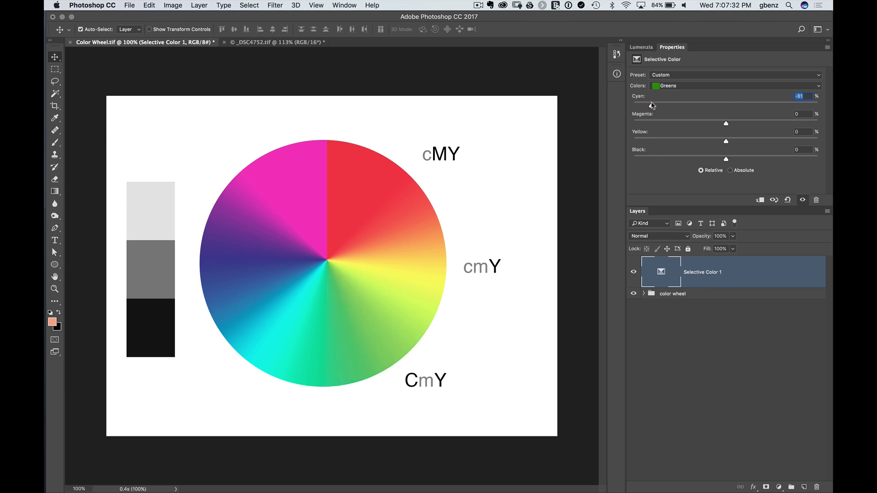
{"action": "left_click_drag", "start_coordinate": [652, 105], "coordinate": [632, 105]}
- Try the Greens' Magenta at +84%, undo that change, and raise their Yellow to +40% instead
{"action": "left_click", "coordinate": [802, 123]}
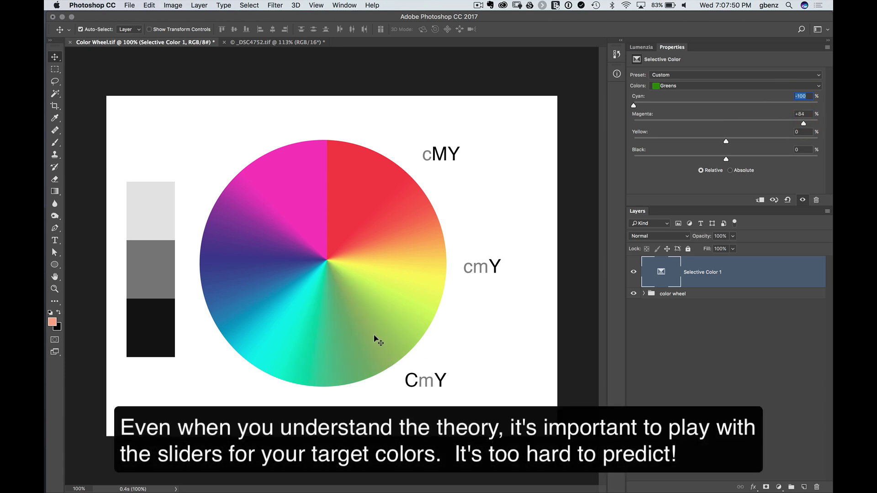
{"action": "key", "text": "super+z"}
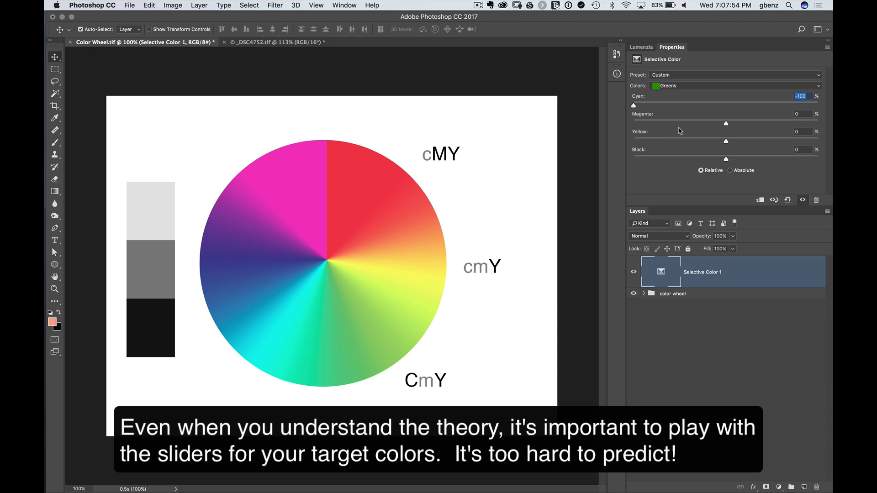
{"action": "left_click", "coordinate": [786, 139]}
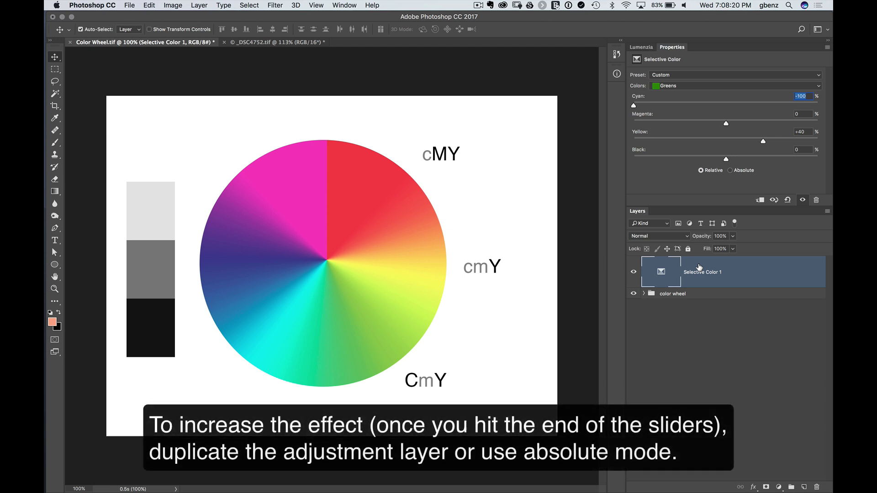
- Stack four duplicates of the Selective Color 1 layer to intensify its effect, and delete all four copies
{"action": "key", "text": "super+j"}
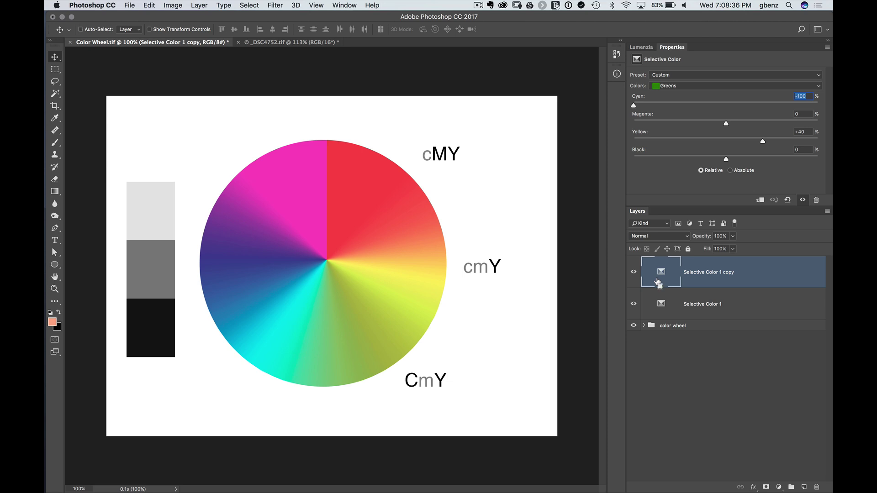
{"action": "key", "text": "super+j"}
{"action": "key", "text": "super+j"}
{"action": "key", "text": "super+j"}
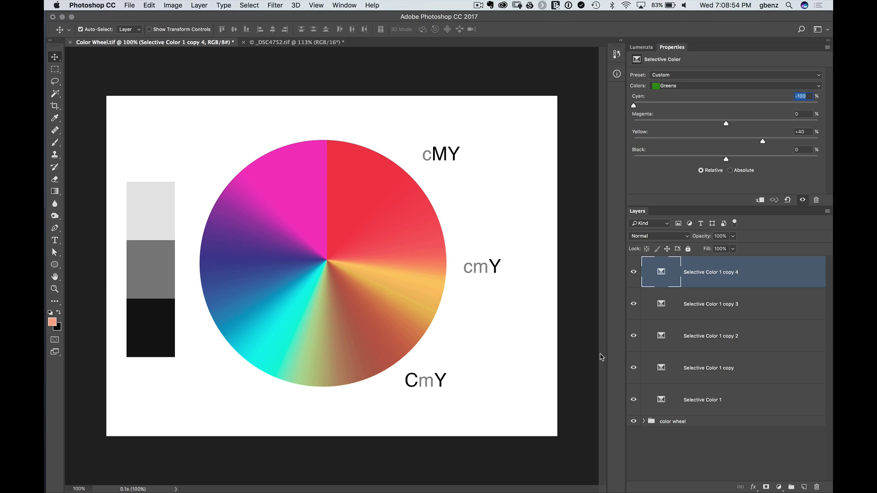
{"action": "left_click", "coordinate": [766, 371], "text": "shift"}
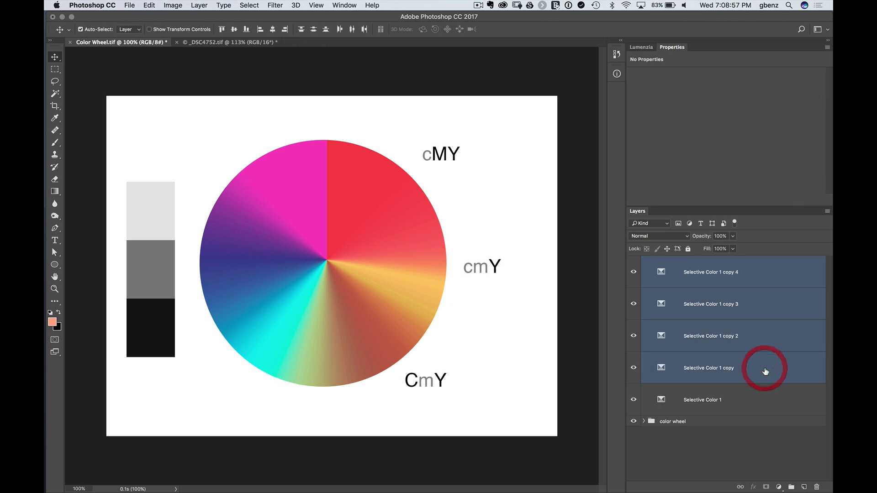
{"action": "left_click", "coordinate": [816, 487]}
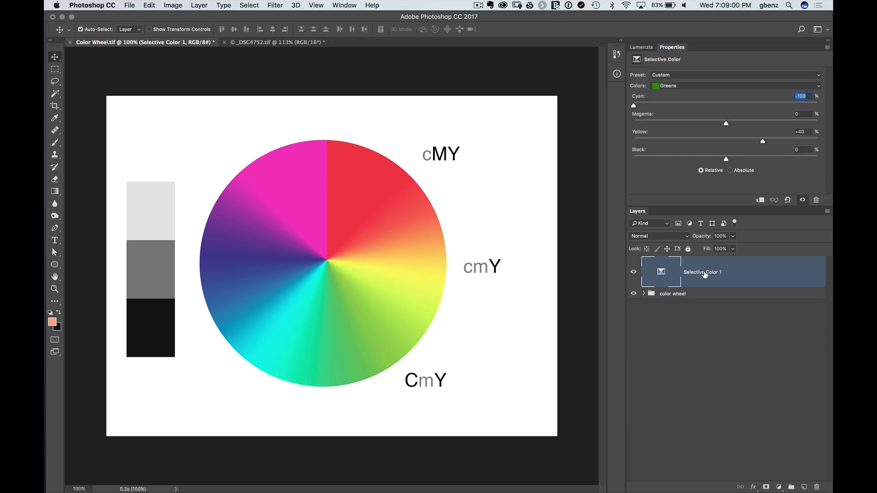
- Compare the Absolute and Relative methods on the color wheel, ending on Absolute, and switch to the _DSC4752.tif photo
{"action": "left_click", "coordinate": [731, 170]}
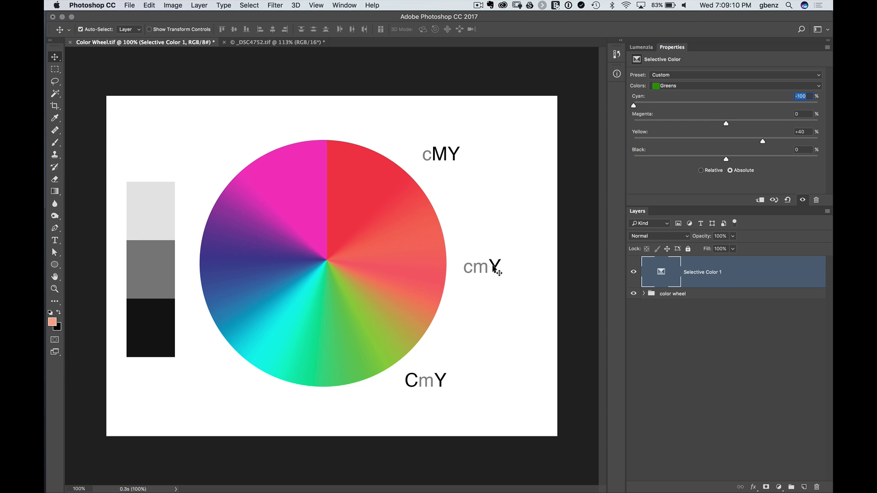
{"action": "left_click", "coordinate": [700, 171]}
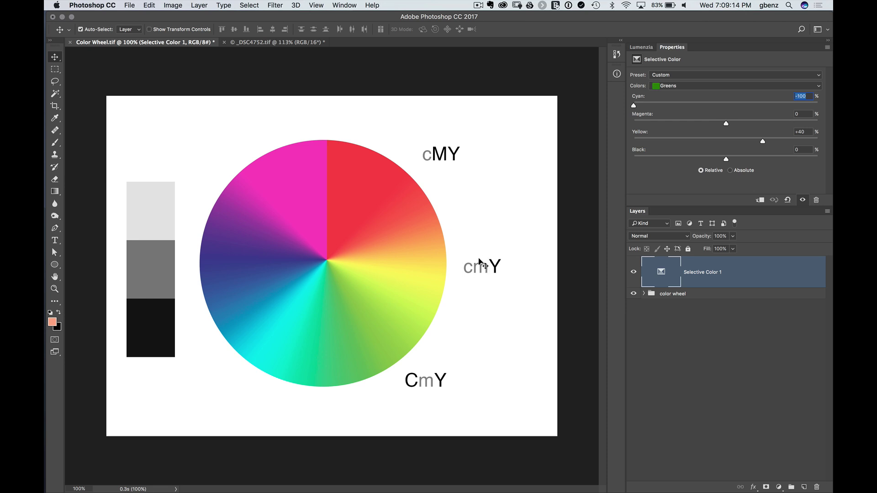
{"action": "left_click", "coordinate": [731, 170]}
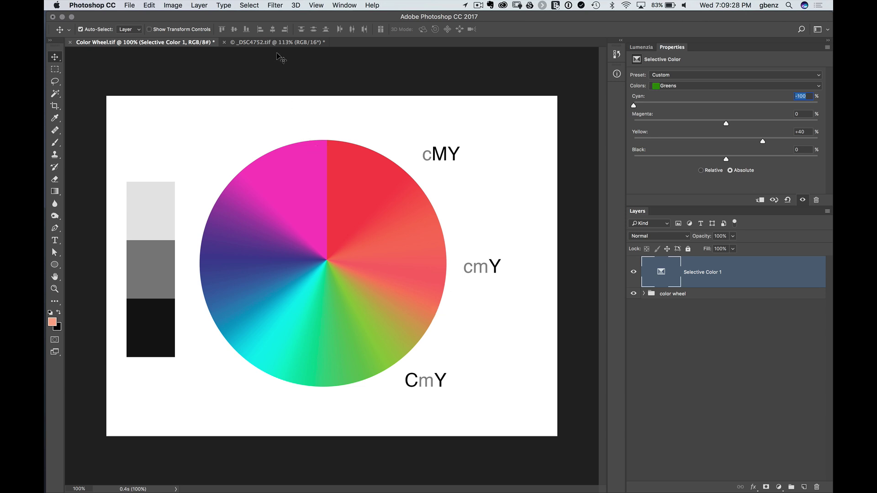
{"action": "left_click", "coordinate": [267, 42]}
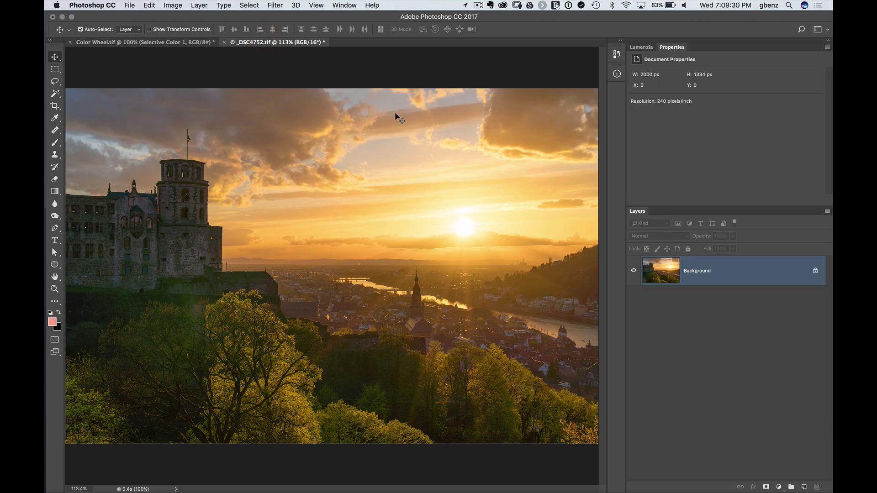
- Add a Selective Color adjustment layer above the photo and lower the Greens' Cyan to -94%
{"action": "left_click", "coordinate": [778, 487]}
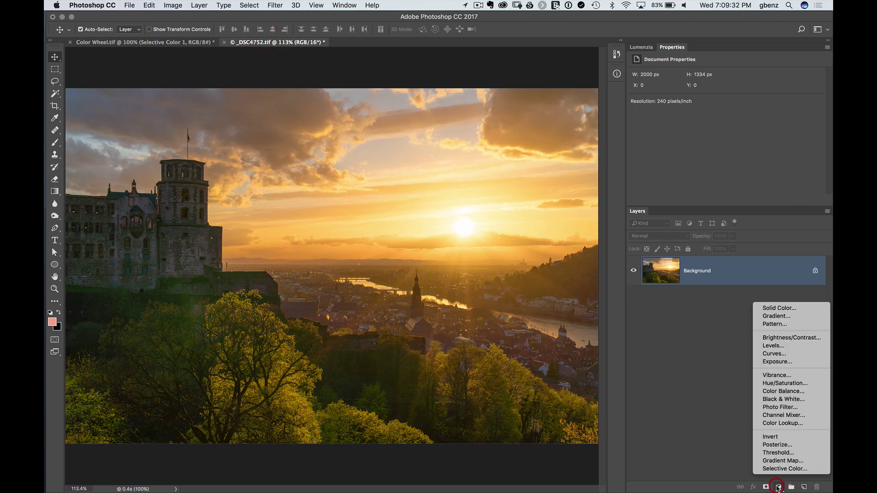
{"action": "left_click", "coordinate": [780, 469]}
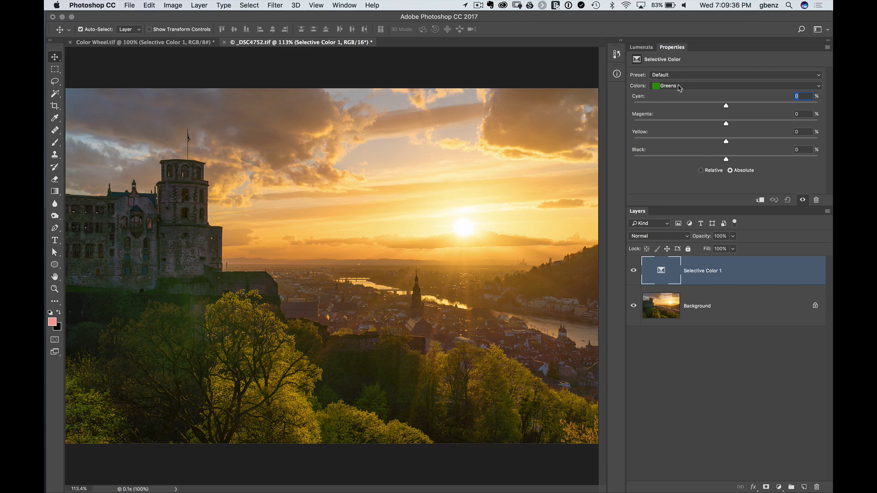
{"action": "left_click", "coordinate": [641, 106]}
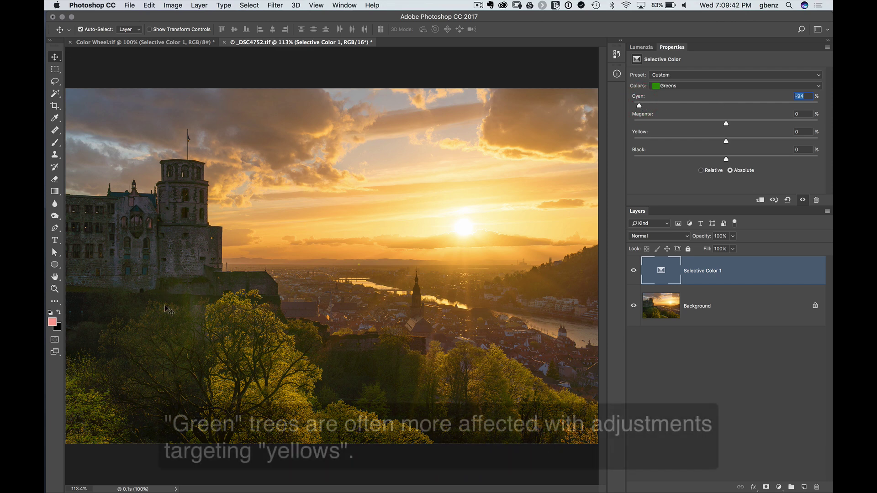
- Compare the photo with and without the Greens adjustment by repeatedly hiding and showing the Selective Color 1 layer
{"action": "left_click", "coordinate": [635, 271]}
{"action": "left_click", "coordinate": [635, 271]}
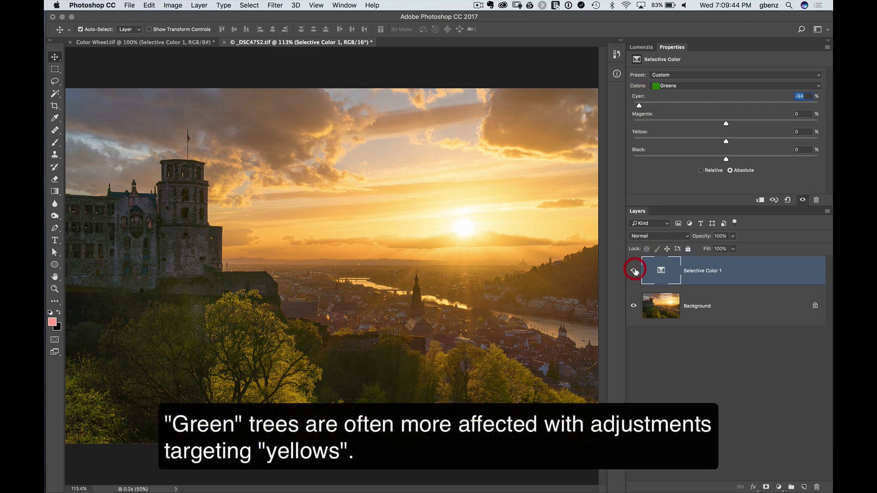
{"action": "left_click", "coordinate": [635, 271]}
{"action": "left_click", "coordinate": [634, 271]}
{"action": "left_click", "coordinate": [634, 271]}
{"action": "left_click", "coordinate": [633, 271]}
{"action": "left_click", "coordinate": [634, 271]}
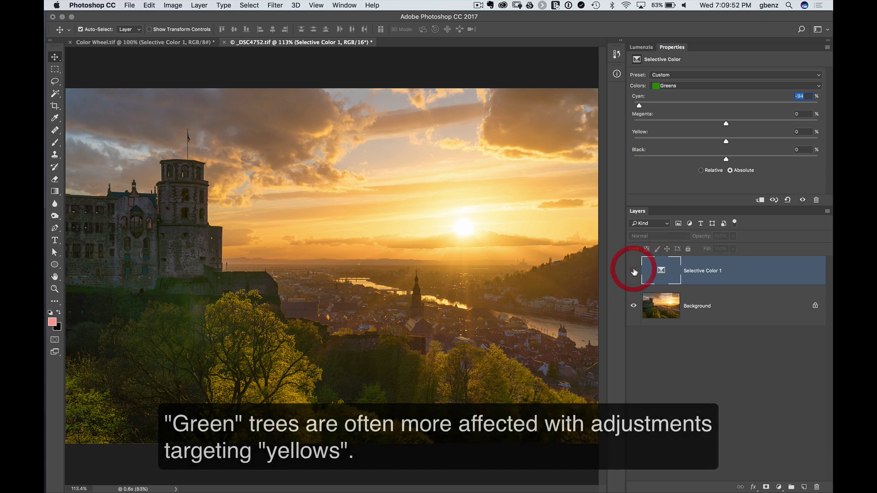
{"action": "left_click", "coordinate": [634, 271]}
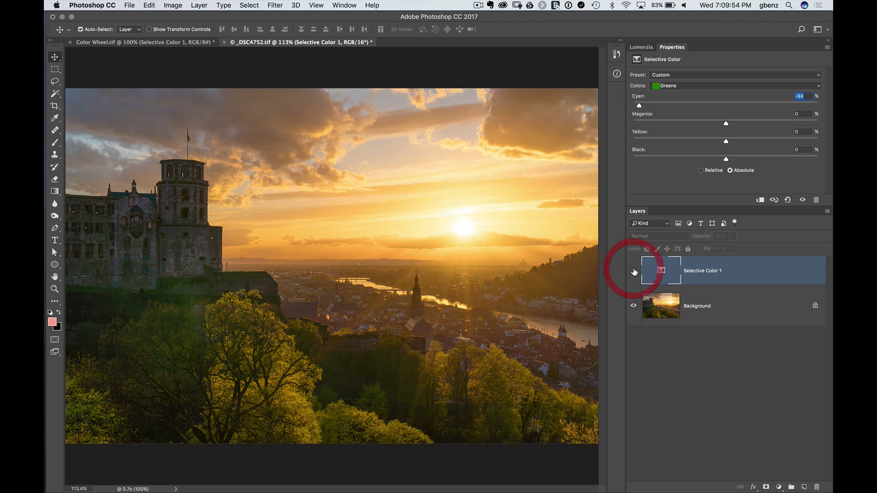
{"action": "left_click", "coordinate": [634, 271]}
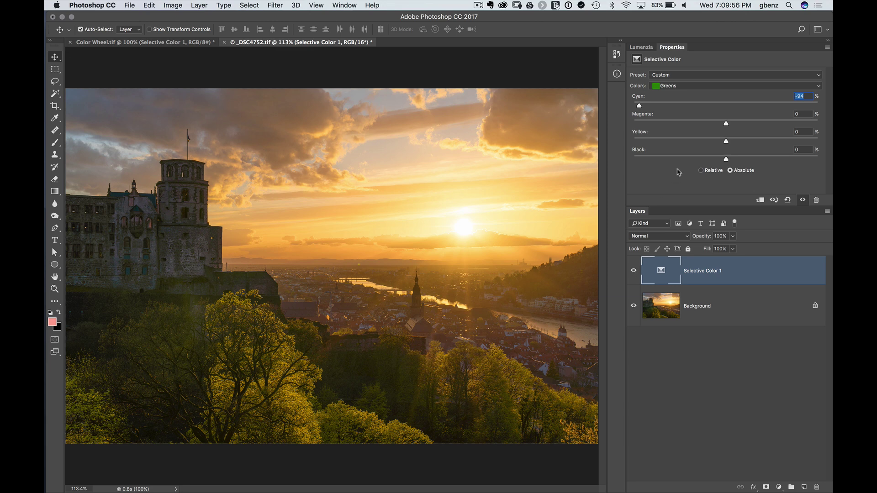
- Target the Yellows, lowering their Cyan to -98% and raising their Magenta to +27%
{"action": "left_click", "coordinate": [682, 90]}
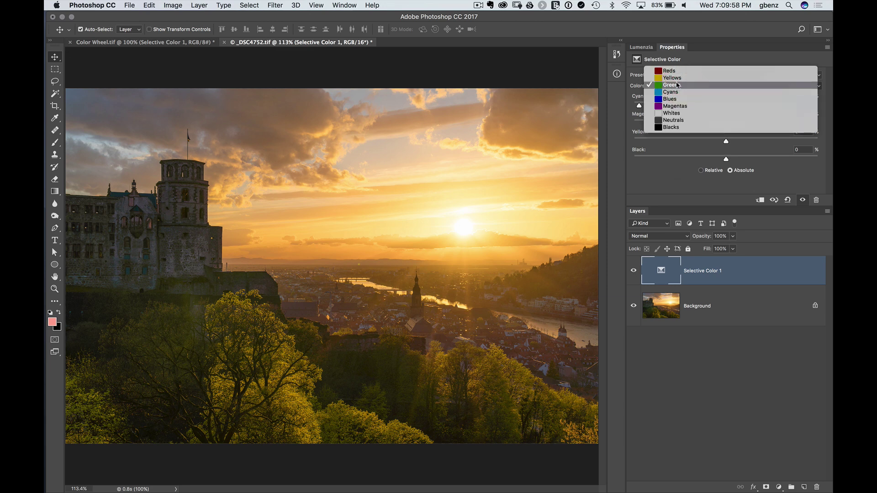
{"action": "left_click", "coordinate": [675, 79]}
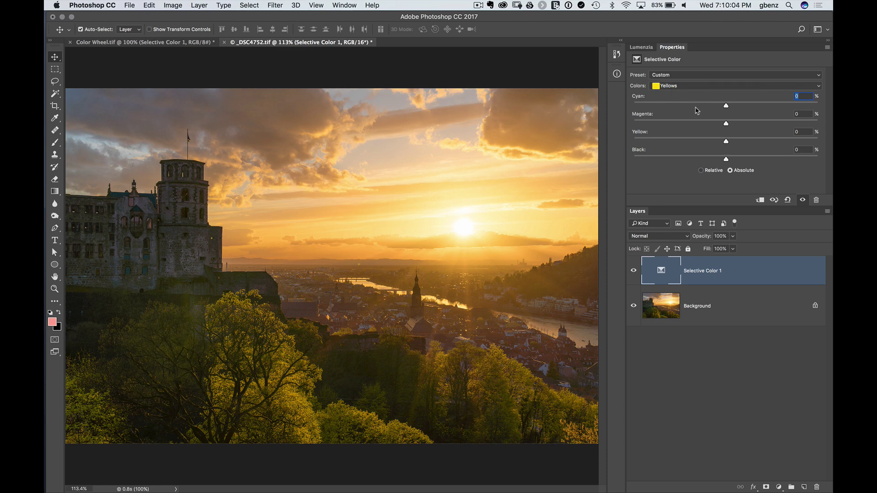
{"action": "left_click", "coordinate": [638, 104]}
{"action": "left_click", "coordinate": [635, 106]}
{"action": "left_click", "coordinate": [762, 124]}
{"action": "left_click", "coordinate": [751, 123]}
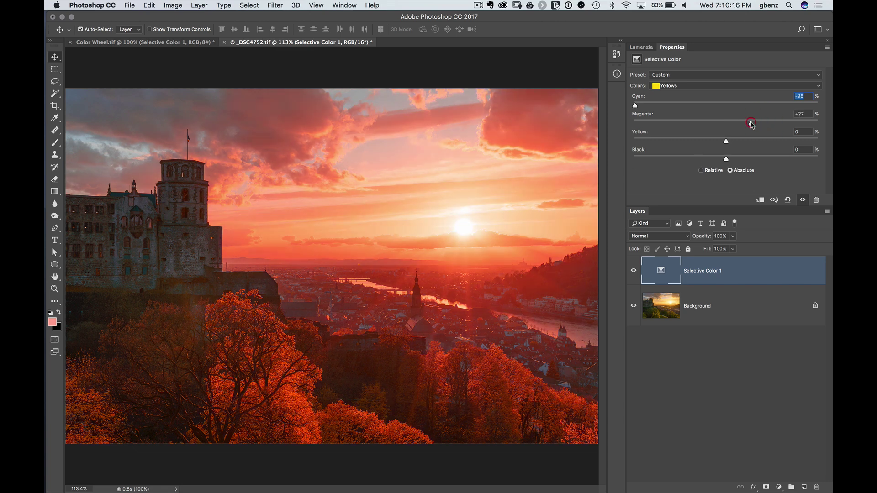
- Try the Yellows' Magenta at +92%, then bring it down through +50% and +36% to +30%
{"action": "left_click", "coordinate": [811, 125]}
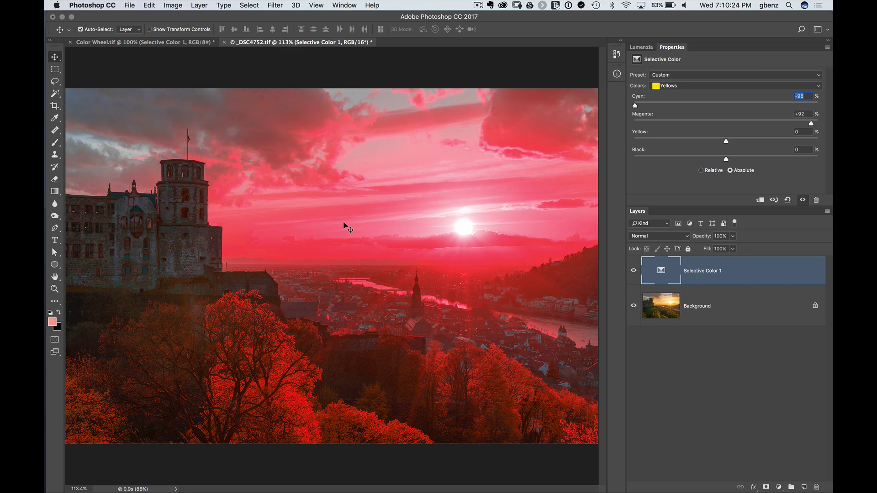
{"action": "left_click", "coordinate": [772, 122]}
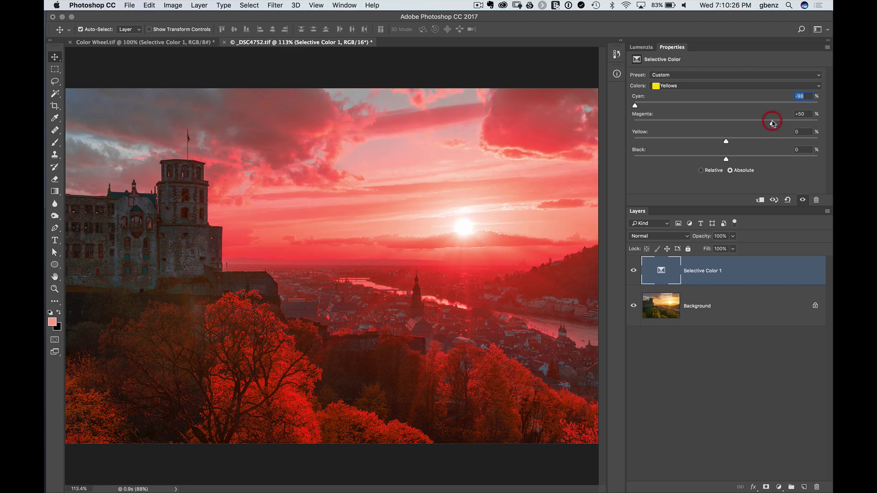
{"action": "left_click", "coordinate": [759, 122]}
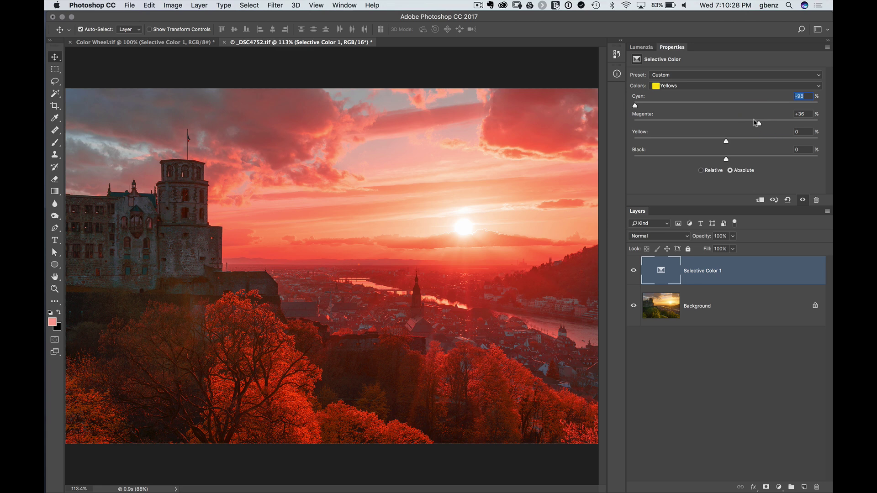
{"action": "left_click", "coordinate": [754, 123]}
- Switch the adjustment method to Relative and rebalance the Yellows, trying Magenta at +86% before lowering it to about +51%, and raising Cyan
{"action": "left_click", "coordinate": [701, 170]}
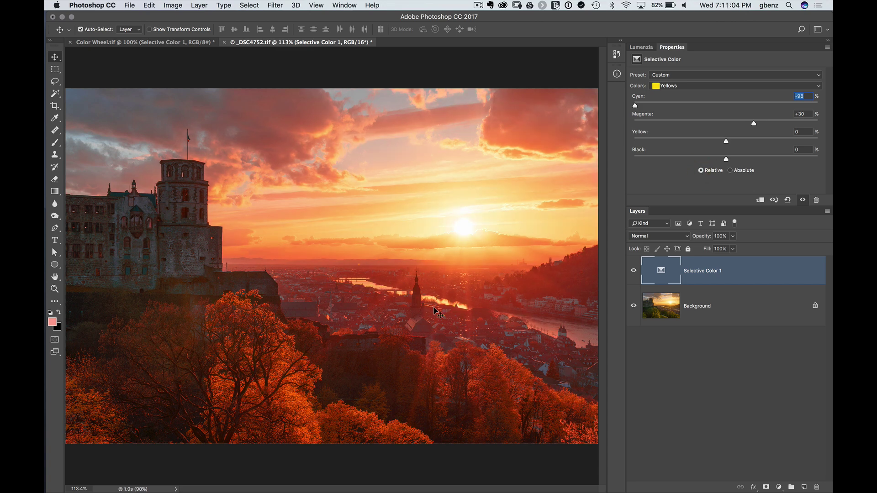
{"action": "left_click", "coordinate": [806, 122]}
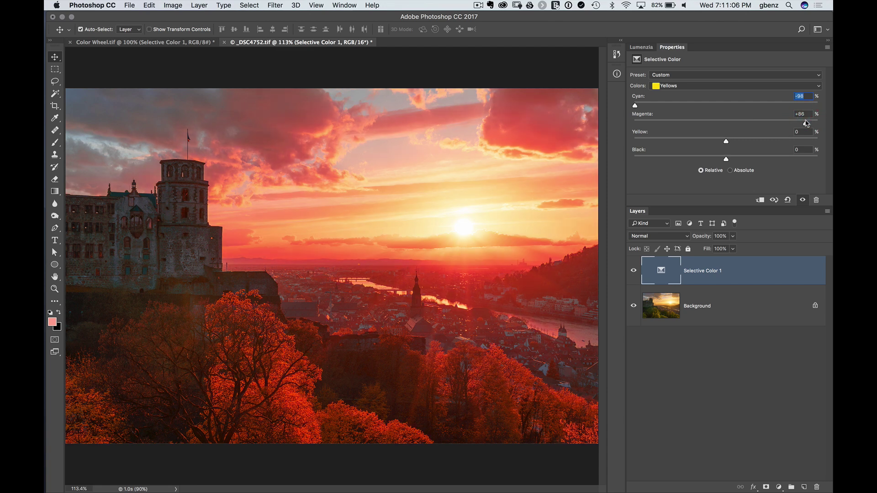
{"action": "left_click", "coordinate": [773, 123]}
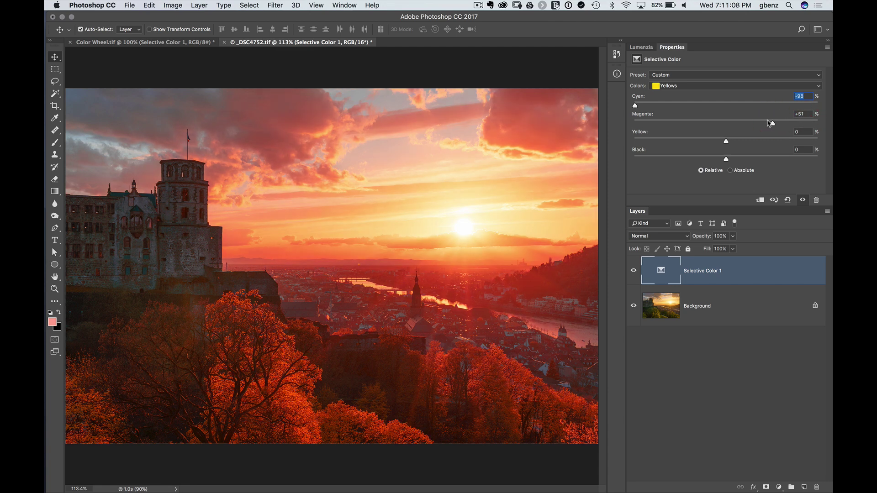
{"action": "left_click", "coordinate": [767, 122]}
{"action": "left_click", "coordinate": [770, 123]}
{"action": "left_click", "coordinate": [652, 106]}
- Add a black mask to the Selective Color 1 layer and paint white over the foreground trees with a 500 px brush
{"action": "left_click", "coordinate": [766, 487], "text": "alt"}
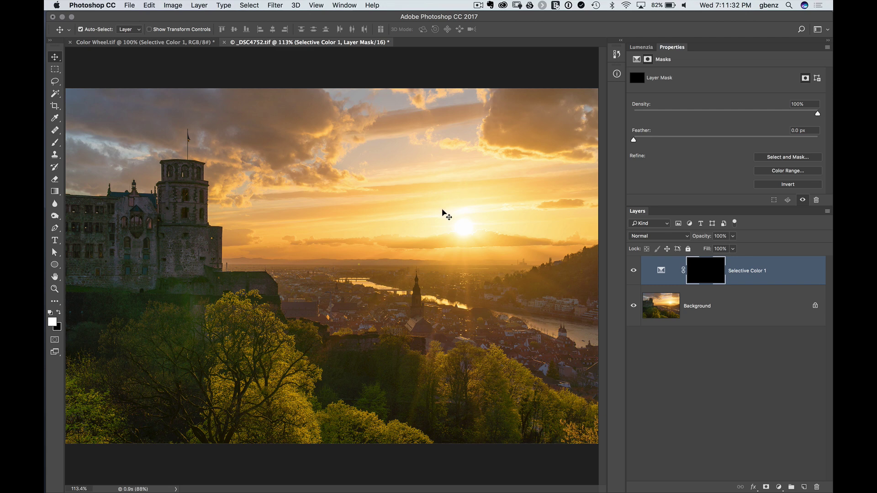
{"action": "key", "text": "b"}
{"action": "key", "text": "bracketright"}
{"action": "key", "text": "bracketright"}
{"action": "key", "text": "bracketright"}
{"action": "key", "text": "bracketright"}
{"action": "key", "text": "bracketright"}
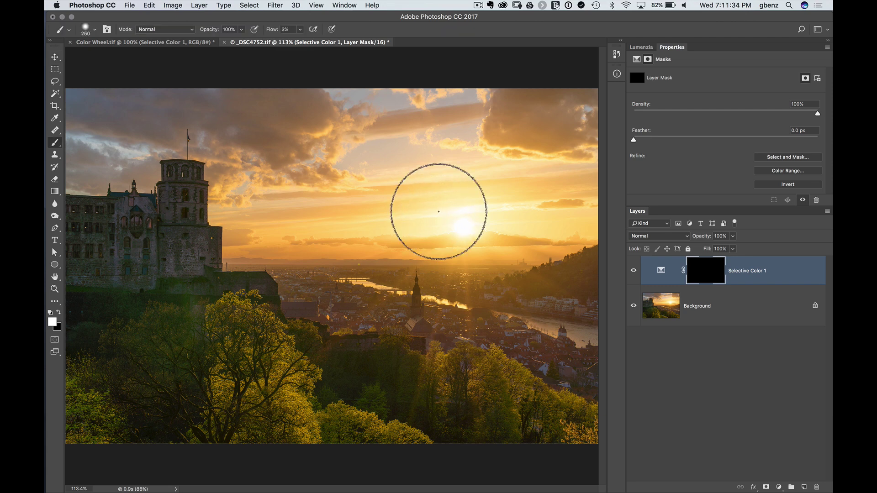
{"action": "key", "text": "bracketright"}
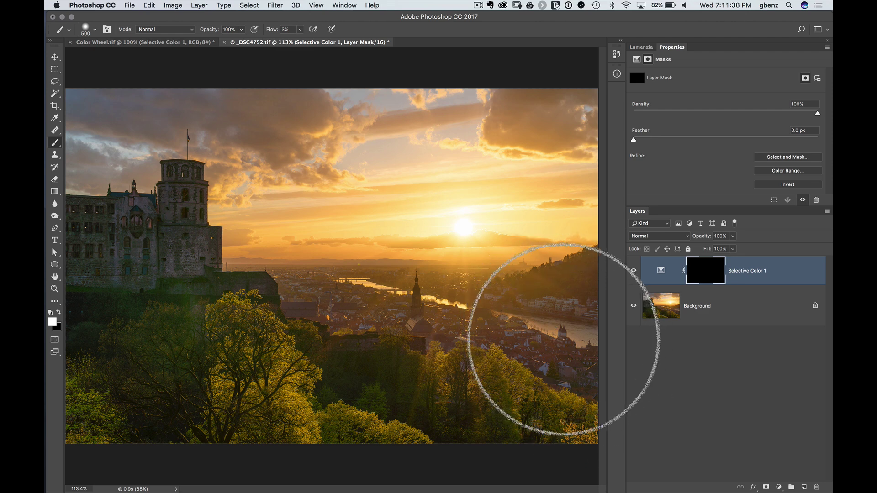
{"action": "mouse_move", "coordinate": [470, 387]}
{"action": "left_mouse_down"}
{"action": "mouse_move", "coordinate": [356, 387]}
{"action": "mouse_move", "coordinate": [203, 366]}
{"action": "mouse_move", "coordinate": [128, 315]}
{"action": "mouse_move", "coordinate": [117, 373]}
{"action": "mouse_move", "coordinate": [298, 405]}
{"action": "mouse_move", "coordinate": [547, 404]}
{"action": "mouse_move", "coordinate": [360, 408]}
{"action": "mouse_move", "coordinate": [202, 306]}
{"action": "mouse_move", "coordinate": [108, 394]}
{"action": "mouse_move", "coordinate": [230, 387]}
{"action": "mouse_move", "coordinate": [81, 419]}
{"action": "mouse_move", "coordinate": [106, 403]}
{"action": "mouse_move", "coordinate": [60, 405]}
{"action": "mouse_move", "coordinate": [105, 295]}
{"action": "mouse_move", "coordinate": [181, 310]}
{"action": "mouse_move", "coordinate": [162, 373]}
{"action": "mouse_move", "coordinate": [223, 411]}
{"action": "mouse_move", "coordinate": [431, 412]}
{"action": "mouse_move", "coordinate": [448, 426]}
{"action": "mouse_move", "coordinate": [156, 448]}
{"action": "mouse_move", "coordinate": [123, 433]}
{"action": "mouse_move", "coordinate": [133, 400]}
{"action": "mouse_move", "coordinate": [333, 368]}
{"action": "left_mouse_up"}
- Reduce the brush to 400 px and build up the white mask over the lower central trees
{"action": "key", "text": "bracketleft"}
{"action": "key", "text": "bracketleft"}
{"action": "key", "text": "bracketleft"}
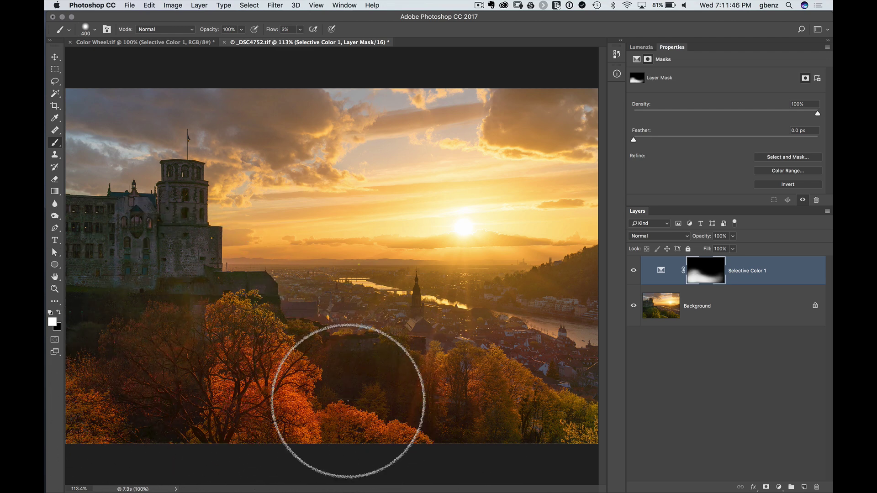
{"action": "mouse_move", "coordinate": [406, 415]}
{"action": "left_mouse_down"}
{"action": "mouse_move", "coordinate": [608, 425]}
{"action": "mouse_move", "coordinate": [482, 439]}
{"action": "mouse_move", "coordinate": [535, 412]}
{"action": "mouse_move", "coordinate": [485, 384]}
{"action": "mouse_move", "coordinate": [383, 356]}
{"action": "mouse_move", "coordinate": [388, 373]}
{"action": "mouse_move", "coordinate": [299, 350]}
{"action": "mouse_move", "coordinate": [221, 321]}
{"action": "mouse_move", "coordinate": [222, 301]}
{"action": "mouse_move", "coordinate": [116, 304]}
{"action": "mouse_move", "coordinate": [65, 359]}
{"action": "mouse_move", "coordinate": [182, 320]}
{"action": "mouse_move", "coordinate": [101, 320]}
{"action": "mouse_move", "coordinate": [136, 369]}
{"action": "mouse_move", "coordinate": [223, 374]}
{"action": "mouse_move", "coordinate": [177, 344]}
{"action": "mouse_move", "coordinate": [106, 430]}
{"action": "mouse_move", "coordinate": [393, 414]}
{"action": "mouse_move", "coordinate": [290, 382]}
{"action": "mouse_move", "coordinate": [241, 329]}
{"action": "mouse_move", "coordinate": [133, 342]}
{"action": "mouse_move", "coordinate": [137, 424]}
{"action": "mouse_move", "coordinate": [100, 436]}
{"action": "mouse_move", "coordinate": [369, 412]}
{"action": "mouse_move", "coordinate": [315, 391]}
{"action": "mouse_move", "coordinate": [365, 378]}
{"action": "mouse_move", "coordinate": [332, 376]}
{"action": "mouse_move", "coordinate": [410, 409]}
{"action": "mouse_move", "coordinate": [446, 401]}
{"action": "left_mouse_up"}
- Refine the white mask along the treeline and below the castle wall, using a 150 px brush and then a smaller one
{"action": "key", "text": "bracketleft"}
{"action": "key", "text": "bracketleft"}
{"action": "key", "text": "bracketleft"}
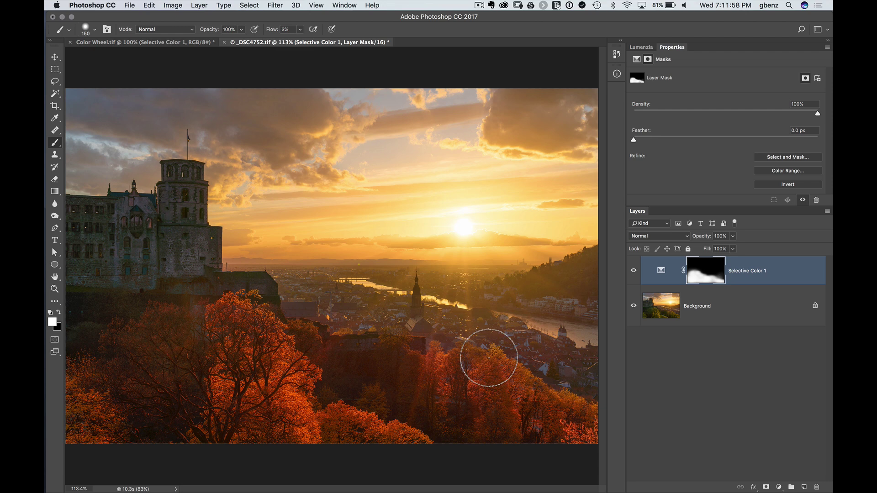
{"action": "mouse_move", "coordinate": [584, 400]}
{"action": "left_mouse_down"}
{"action": "mouse_move", "coordinate": [484, 366]}
{"action": "mouse_move", "coordinate": [458, 391]}
{"action": "mouse_move", "coordinate": [473, 379]}
{"action": "left_mouse_up"}
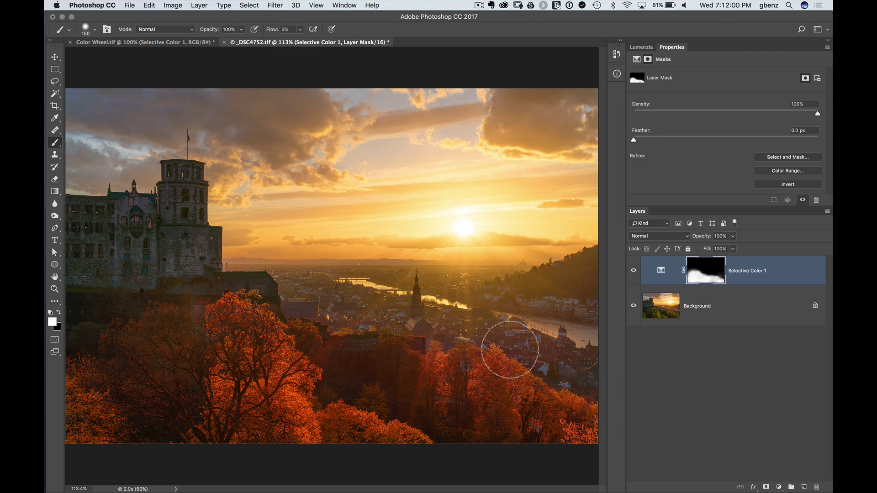
{"action": "mouse_move", "coordinate": [472, 325]}
{"action": "left_mouse_down"}
{"action": "mouse_move", "coordinate": [430, 376]}
{"action": "mouse_move", "coordinate": [441, 350]}
{"action": "mouse_move", "coordinate": [464, 358]}
{"action": "mouse_move", "coordinate": [375, 342]}
{"action": "mouse_move", "coordinate": [345, 373]}
{"action": "mouse_move", "coordinate": [403, 414]}
{"action": "mouse_move", "coordinate": [357, 411]}
{"action": "mouse_move", "coordinate": [320, 425]}
{"action": "mouse_move", "coordinate": [392, 435]}
{"action": "mouse_move", "coordinate": [313, 442]}
{"action": "mouse_move", "coordinate": [309, 432]}
{"action": "mouse_move", "coordinate": [254, 425]}
{"action": "mouse_move", "coordinate": [90, 435]}
{"action": "mouse_move", "coordinate": [81, 411]}
{"action": "mouse_move", "coordinate": [49, 413]}
{"action": "mouse_move", "coordinate": [175, 377]}
{"action": "mouse_move", "coordinate": [184, 337]}
{"action": "mouse_move", "coordinate": [113, 327]}
{"action": "mouse_move", "coordinate": [188, 305]}
{"action": "mouse_move", "coordinate": [159, 310]}
{"action": "mouse_move", "coordinate": [51, 375]}
{"action": "mouse_move", "coordinate": [217, 344]}
{"action": "left_mouse_up"}
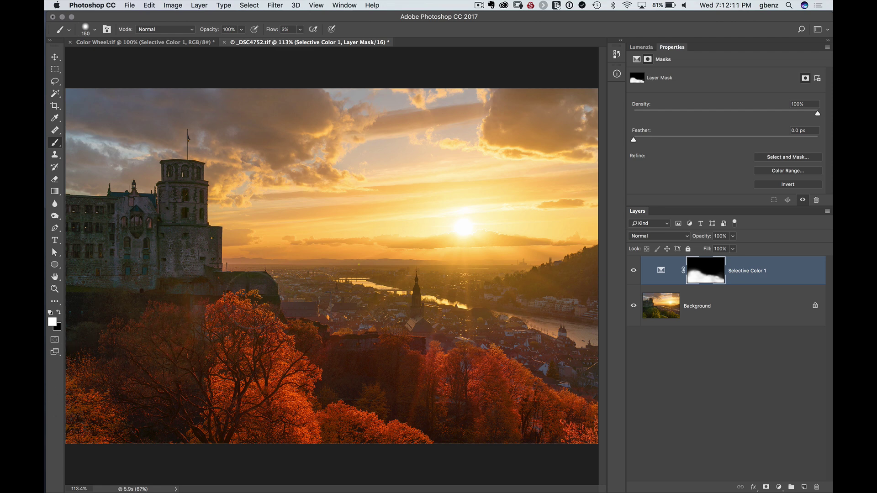
{"action": "key", "text": "bracketleft"}
{"action": "key", "text": "bracketleft"}
{"action": "mouse_move", "coordinate": [251, 286]}
{"action": "left_mouse_down"}
{"action": "mouse_move", "coordinate": [256, 320]}
{"action": "mouse_move", "coordinate": [285, 326]}
{"action": "mouse_move", "coordinate": [322, 375]}
{"action": "mouse_move", "coordinate": [365, 400]}
{"action": "mouse_move", "coordinate": [317, 432]}
{"action": "mouse_move", "coordinate": [348, 434]}
{"action": "mouse_move", "coordinate": [327, 437]}
{"action": "mouse_move", "coordinate": [380, 375]}
{"action": "mouse_move", "coordinate": [409, 373]}
{"action": "mouse_move", "coordinate": [351, 401]}
{"action": "mouse_move", "coordinate": [493, 442]}
{"action": "left_mouse_up"}
- Enlarge the brush to 250 px and paint white on the mask across the sky around the sun
{"action": "key", "text": "bracketright"}
{"action": "key", "text": "bracketright"}
{"action": "key", "text": "bracketright"}
{"action": "key", "text": "bracketright"}
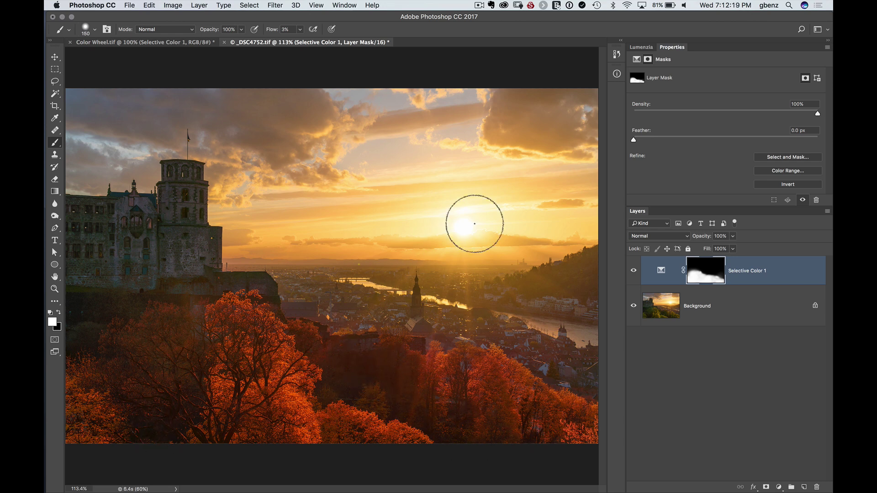
{"action": "key", "text": "bracketright"}
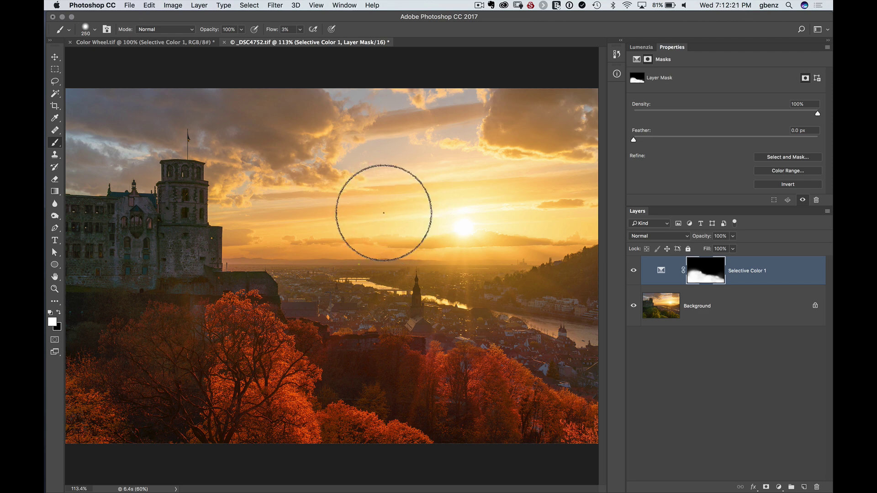
{"action": "mouse_move", "coordinate": [380, 210]}
{"action": "left_mouse_down"}
{"action": "mouse_move", "coordinate": [550, 213]}
{"action": "mouse_move", "coordinate": [381, 220]}
{"action": "mouse_move", "coordinate": [501, 211]}
{"action": "mouse_move", "coordinate": [542, 221]}
{"action": "mouse_move", "coordinate": [388, 226]}
{"action": "mouse_move", "coordinate": [550, 215]}
{"action": "left_mouse_up"}
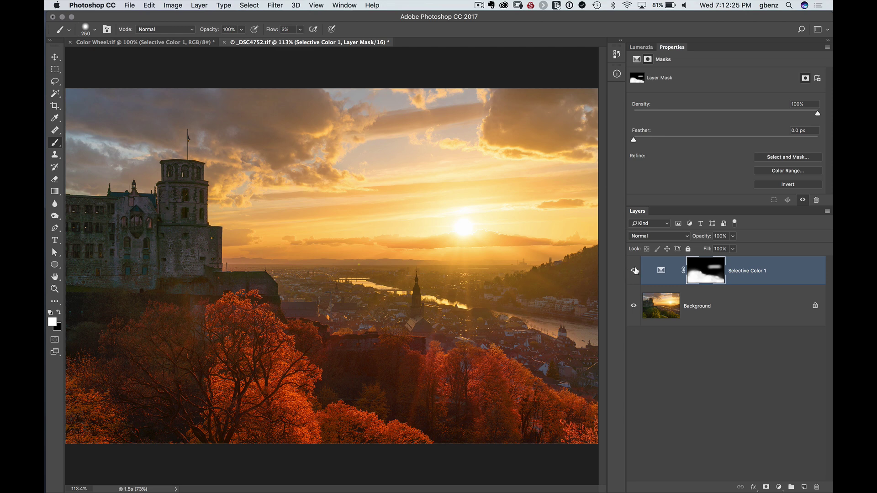
- Hide and show the masked Selective Color 1 layer to compare the photo before and after the painting
{"action": "left_click", "coordinate": [634, 271]}
{"action": "left_click", "coordinate": [634, 271]}
{"action": "left_click", "coordinate": [634, 272]}
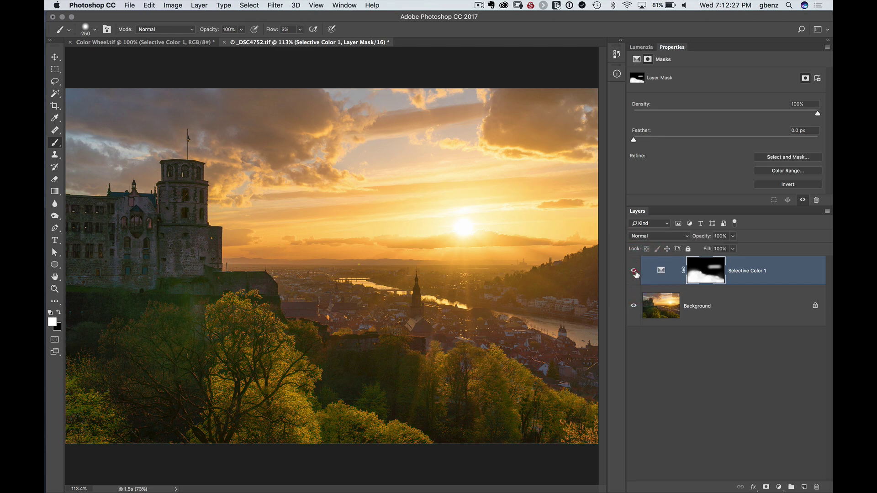
{"action": "left_click", "coordinate": [634, 271]}
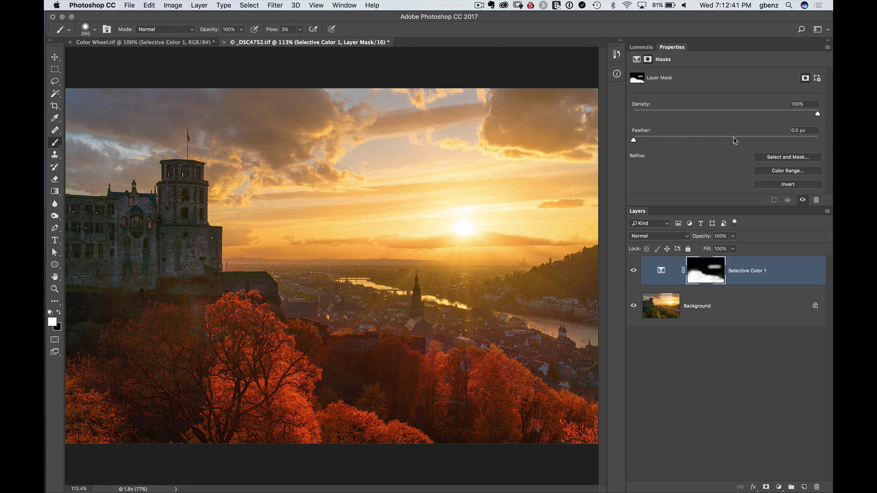
- Feather the layer mask, trying 423.2 px, 117.6 px and 43.1 px before settling on 107.7 px
{"action": "left_click_drag", "start_coordinate": [733, 140], "coordinate": [794, 139]}
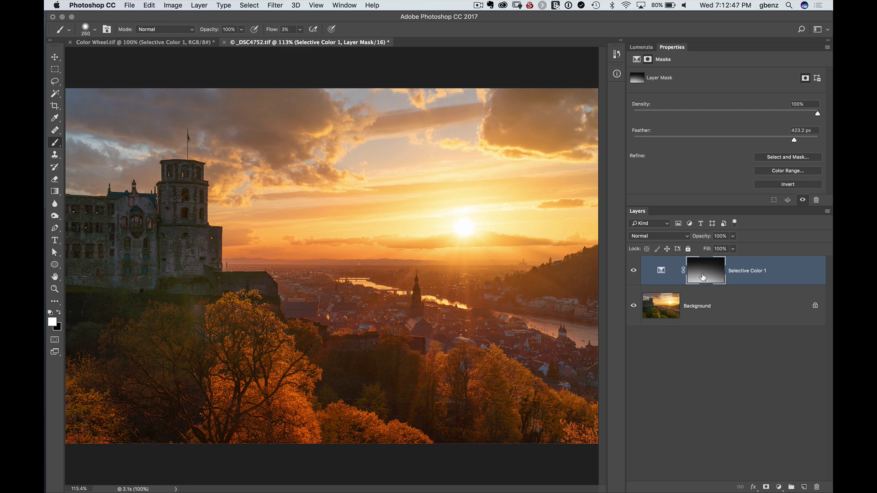
{"action": "left_click", "coordinate": [760, 138]}
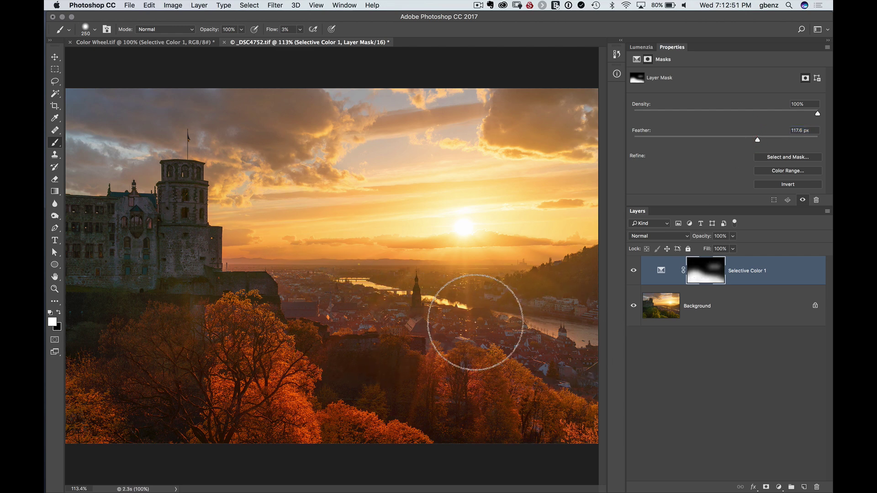
{"action": "left_click", "coordinate": [730, 139]}
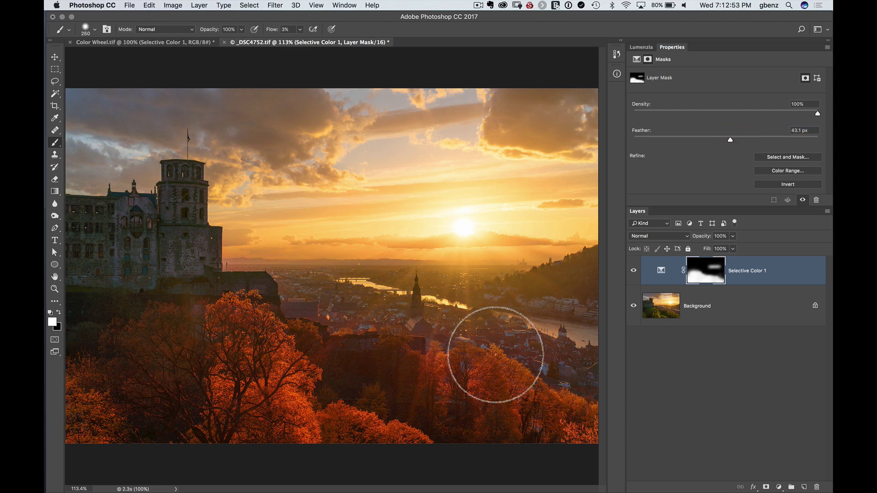
{"action": "left_click", "coordinate": [738, 134]}
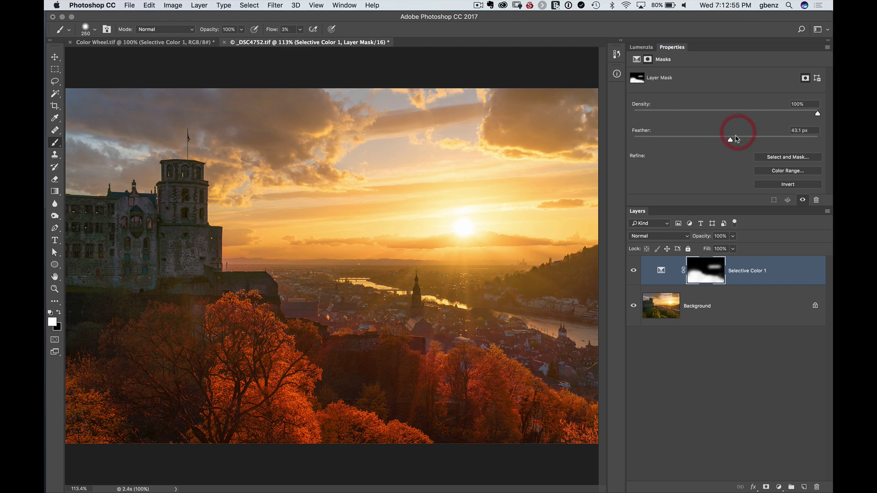
{"action": "left_click", "coordinate": [754, 137]}
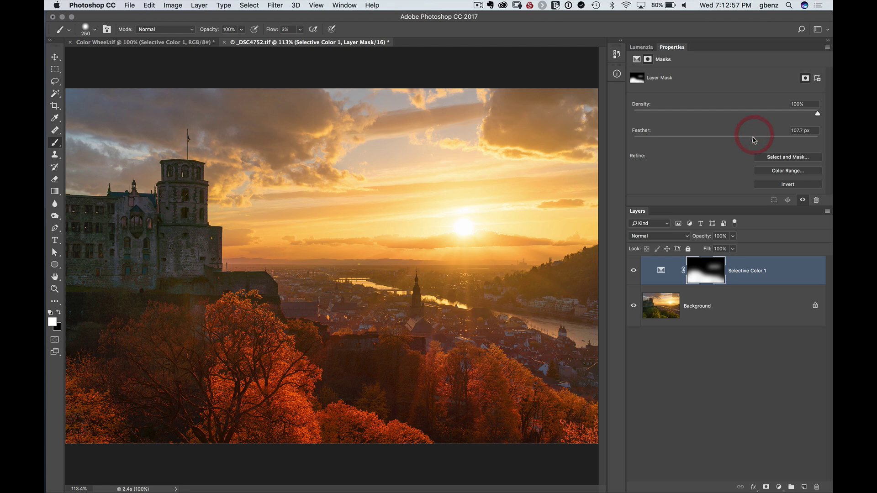
- Check the feathered mask's effect by hiding and showing the Selective Color 1 layer, leaving it visible
{"action": "left_click", "coordinate": [635, 270]}
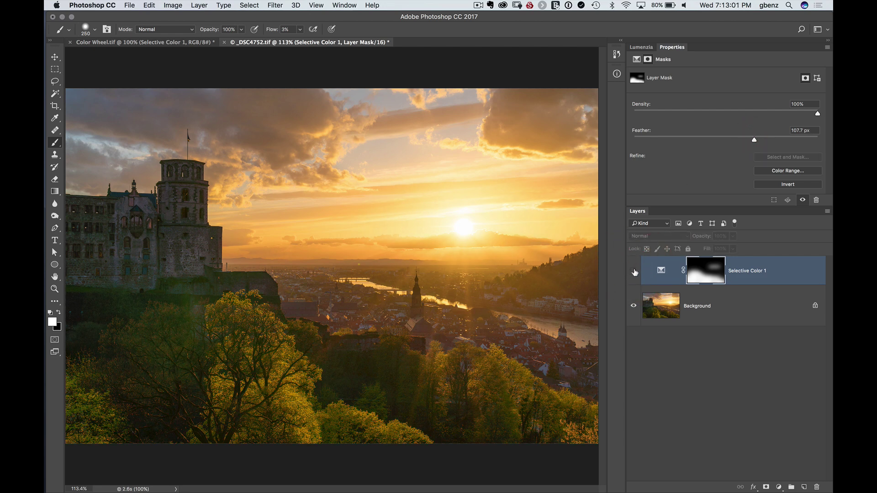
{"action": "left_click", "coordinate": [634, 271]}
{"action": "left_click", "coordinate": [633, 272]}
{"action": "left_click", "coordinate": [632, 271]}
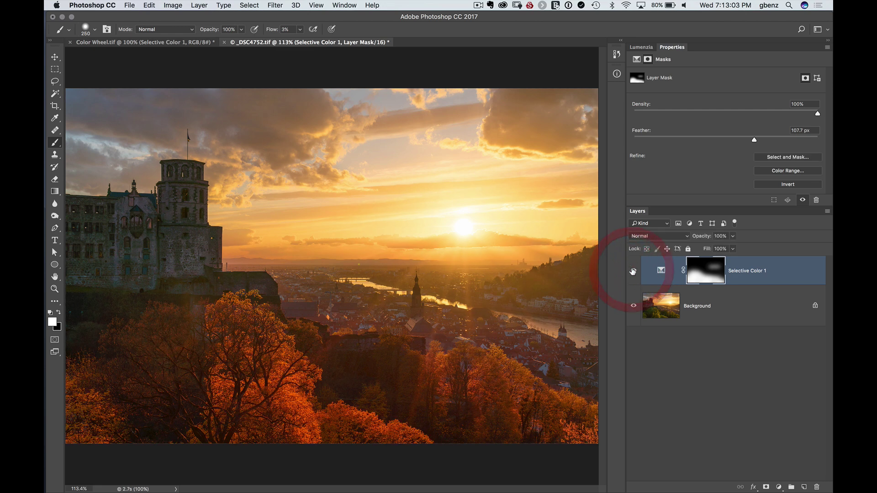
- Compare the photo once more with and without the masked Selective Color 1 adjustment
{"action": "left_click", "coordinate": [633, 271]}
{"action": "left_click", "coordinate": [633, 271]}
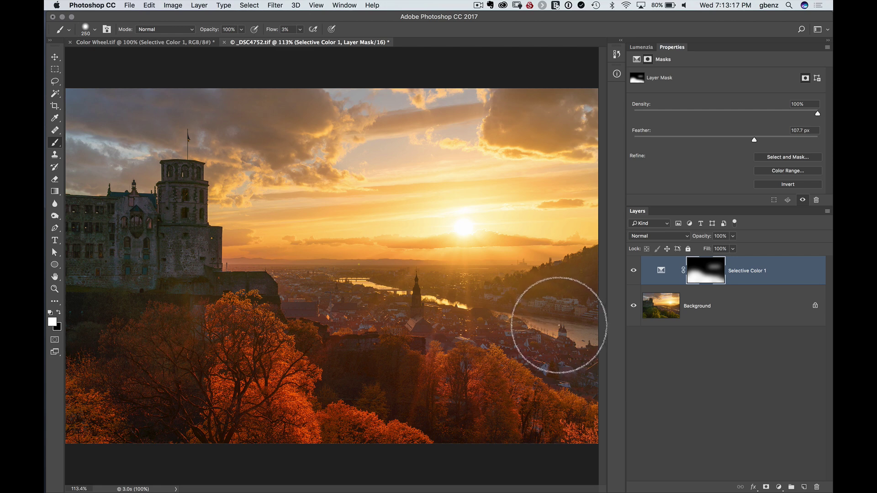
{"action": "key", "text": "v"}
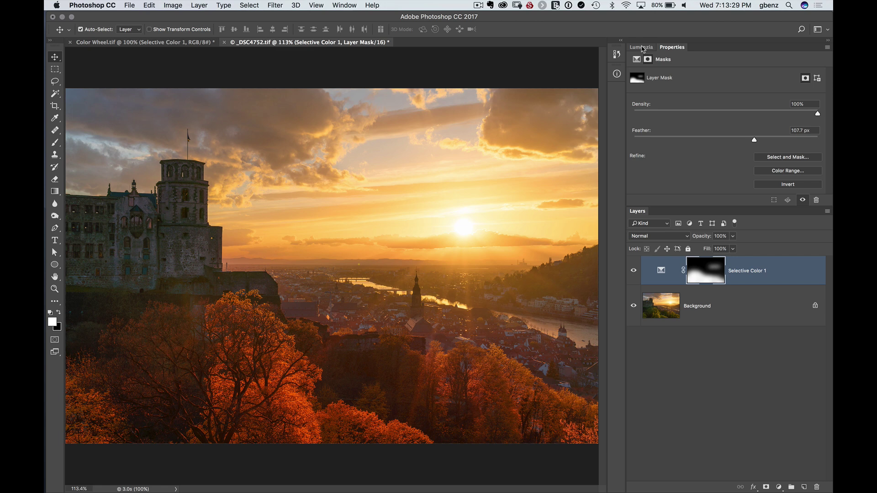
- Add a Dodge / Burn layer with Lumenzia, using transparent pixels (luminosity + color) for all tones, without a layer mask
{"action": "left_click", "coordinate": [642, 46]}
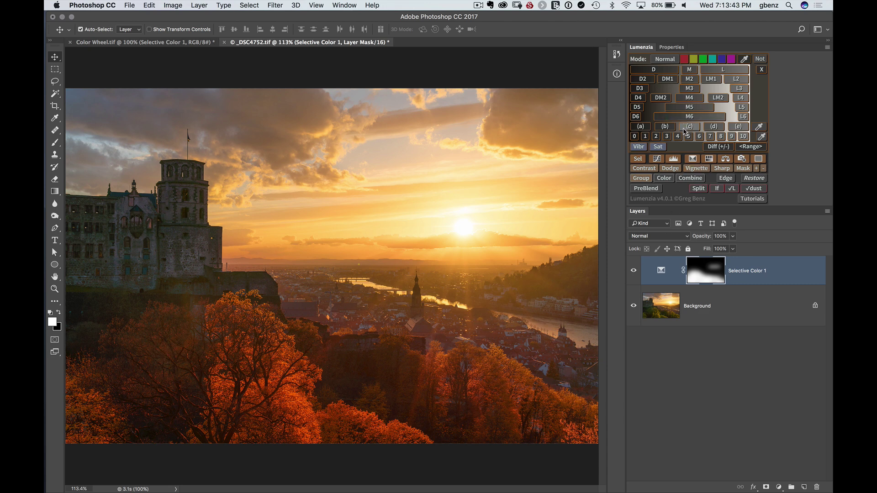
{"action": "left_click", "coordinate": [669, 168]}
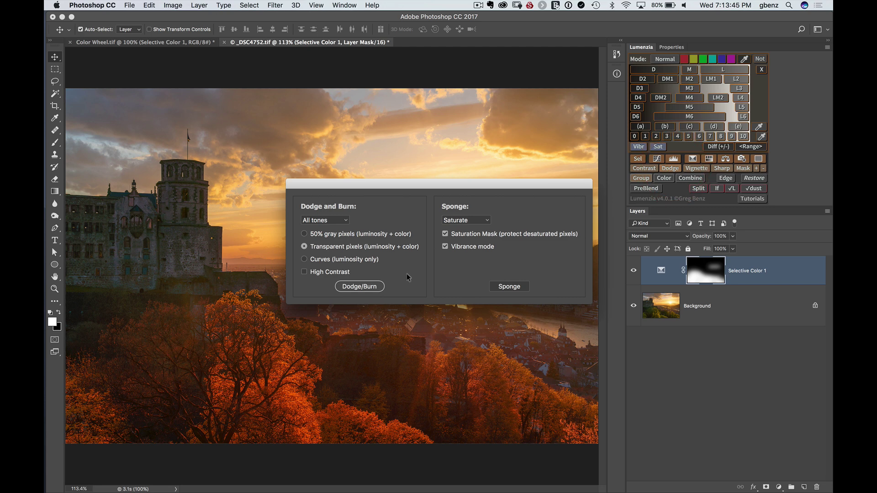
{"action": "left_click", "coordinate": [360, 286]}
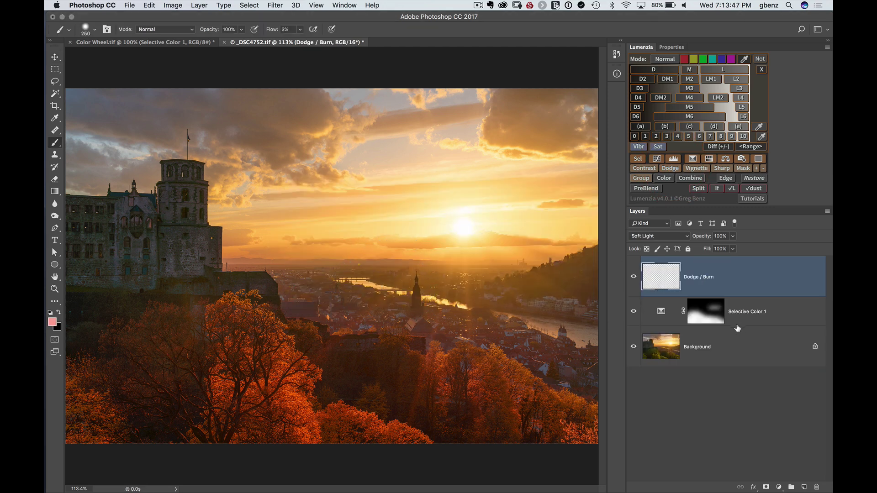
{"action": "left_click", "coordinate": [765, 486]}
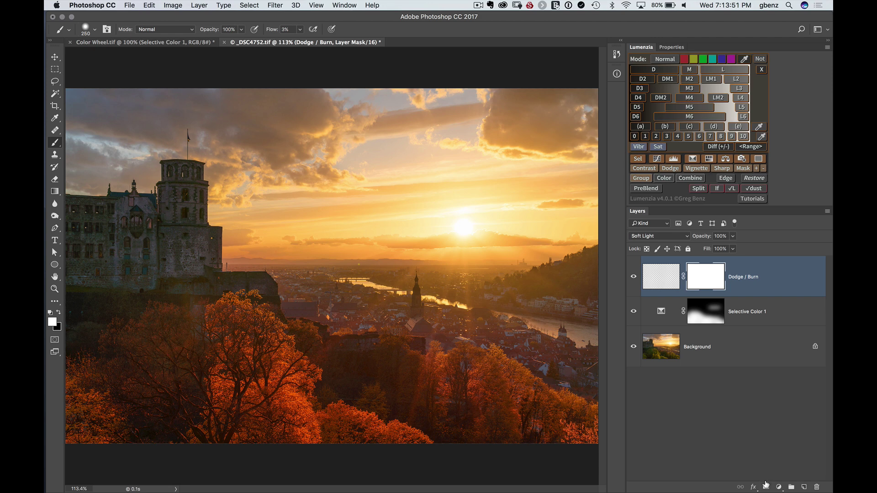
{"action": "key", "text": "super+z"}
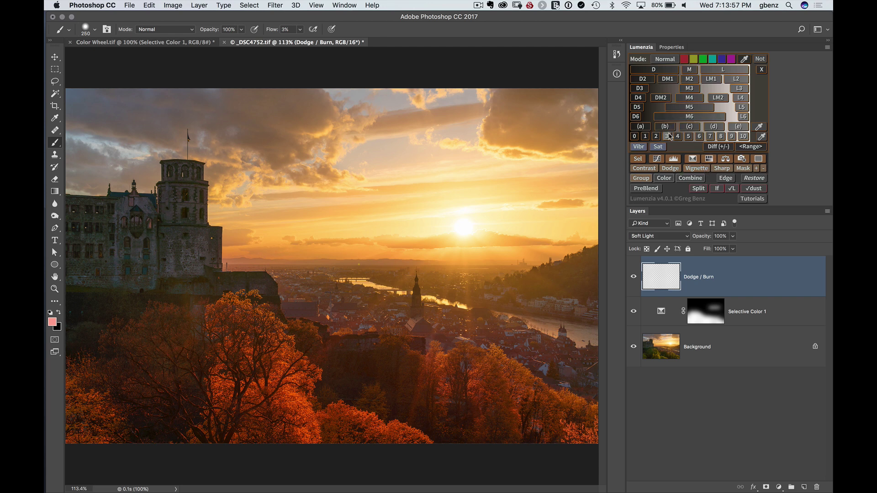
- Preview Lumenzia's zone 3 luminosity mask over the trees and raise the black input of its Levels layer to 98
{"action": "left_click", "coordinate": [667, 136]}
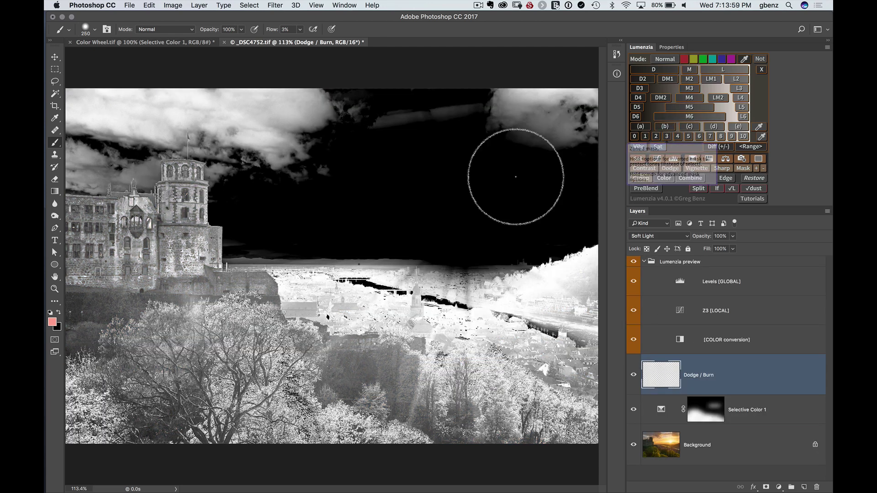
{"action": "key", "text": "v"}
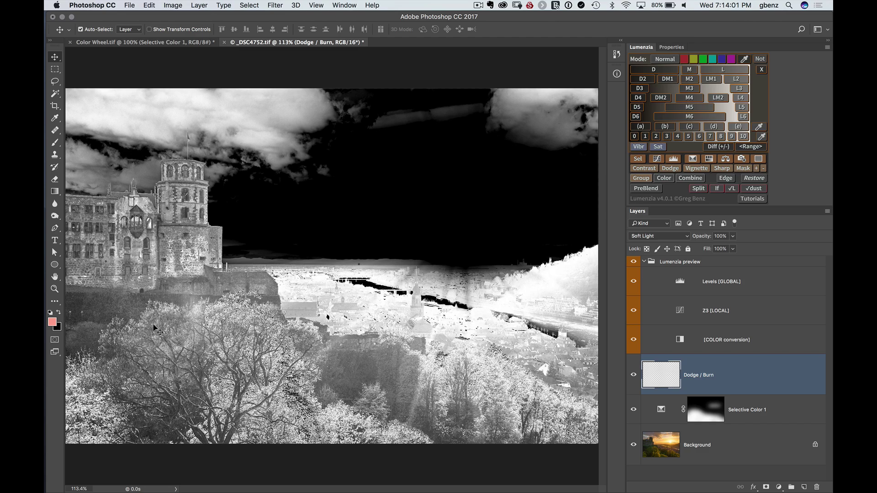
{"action": "key", "text": "super+plus"}
{"action": "key", "text": "super+plus"}
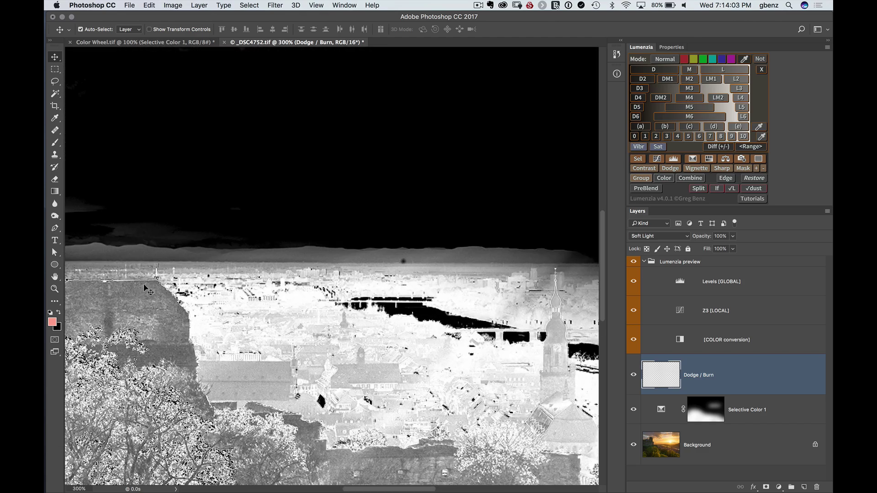
{"action": "left_click_drag", "start_coordinate": [400, 278], "coordinate": [420, 142]}
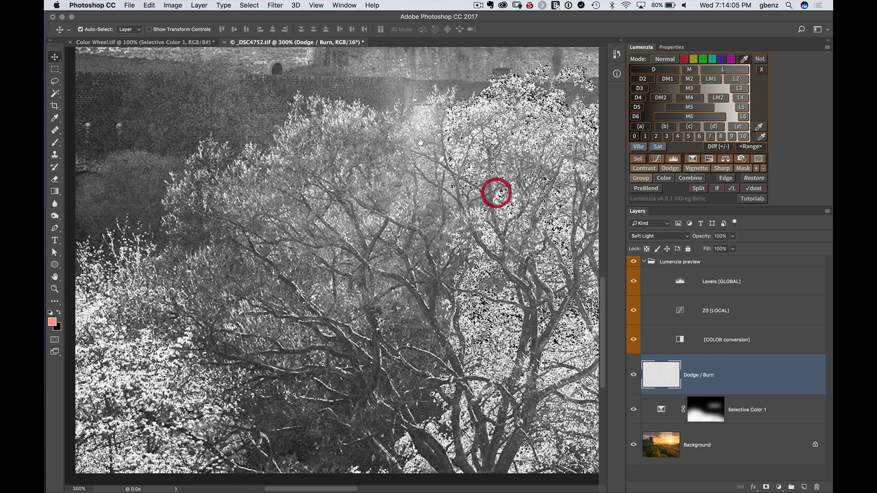
{"action": "double_click", "coordinate": [680, 281]}
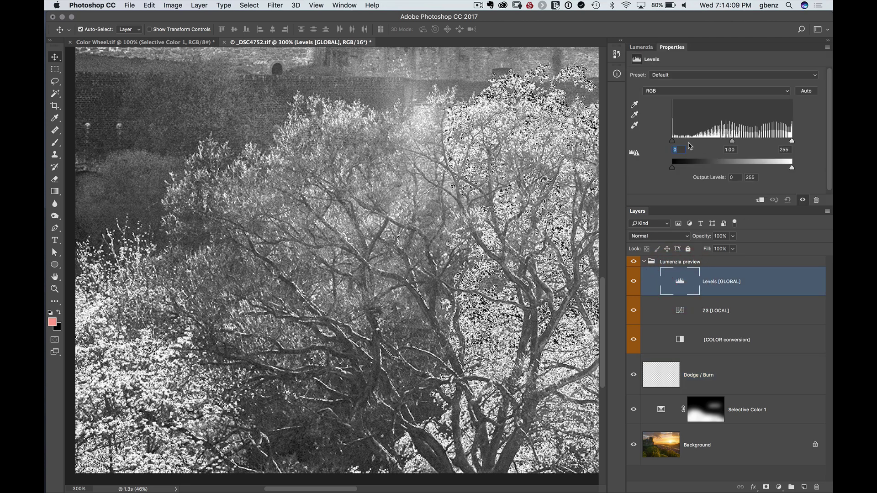
{"action": "left_click_drag", "start_coordinate": [672, 142], "coordinate": [722, 142]}
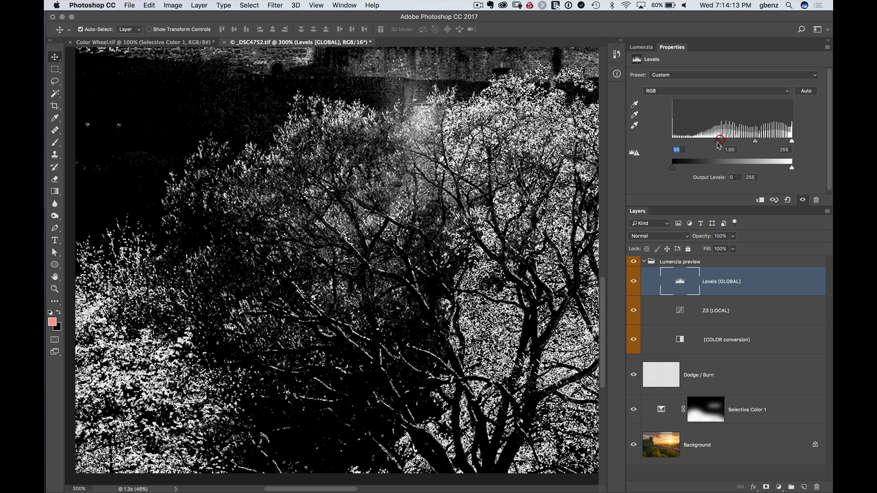
- Load the adjusted luminosity preview as a selection and make the Dodge / Burn layer active
{"action": "left_click", "coordinate": [642, 47]}
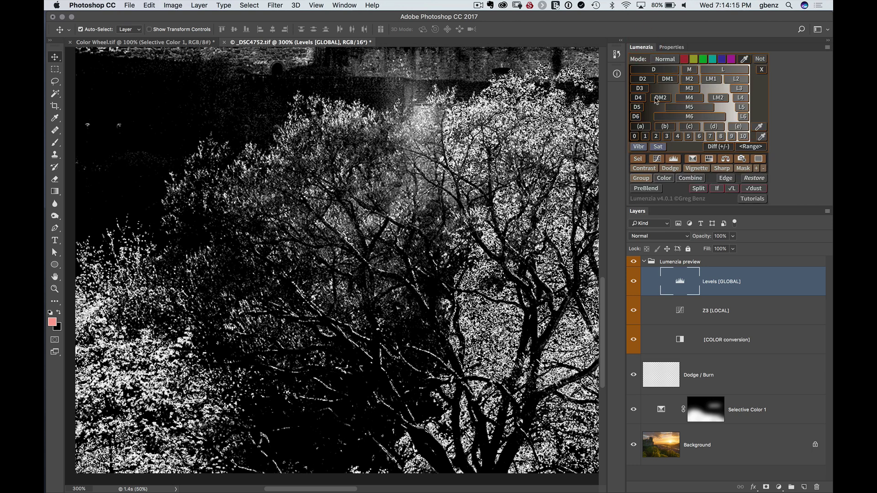
{"action": "left_click", "coordinate": [639, 159]}
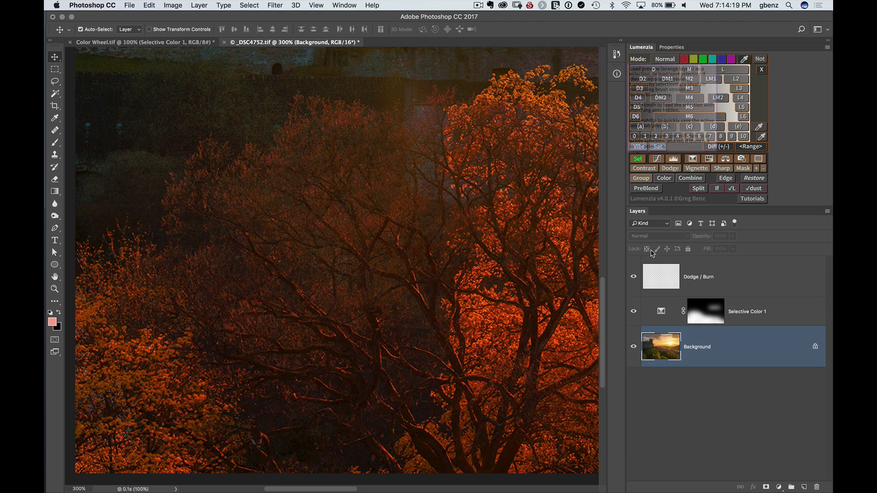
{"action": "left_click", "coordinate": [660, 276]}
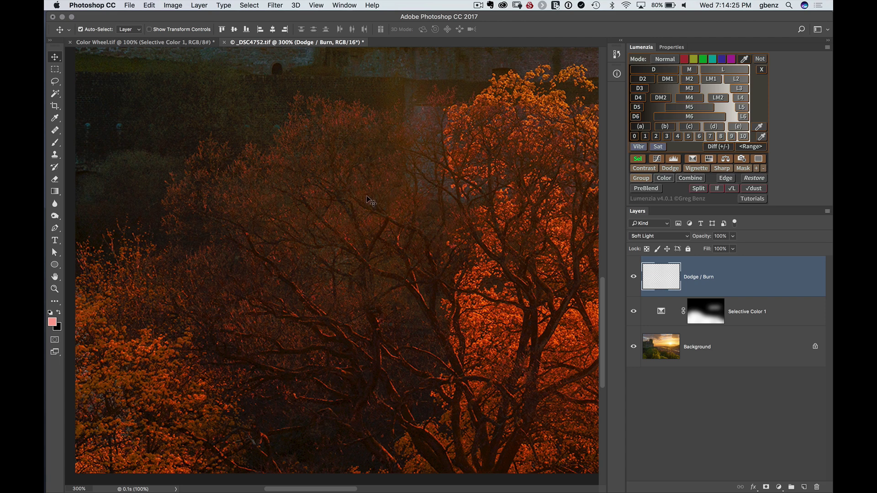
- Sample an orange from the sunlit foliage as the foreground color for the brush
{"action": "key", "text": "b"}
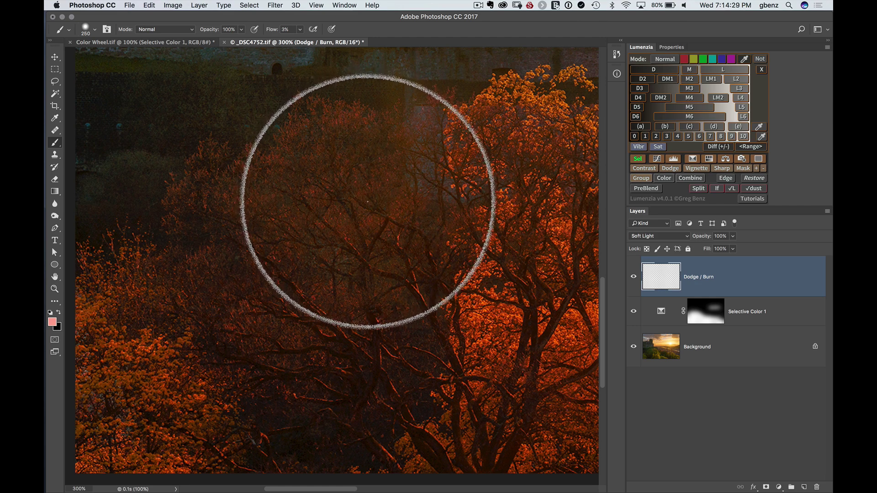
{"action": "key", "text": "i"}
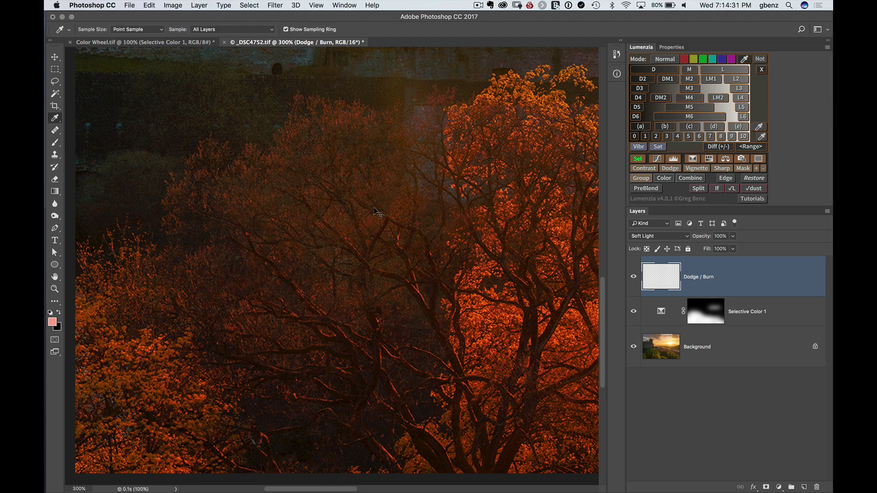
{"action": "key", "text": "super+1"}
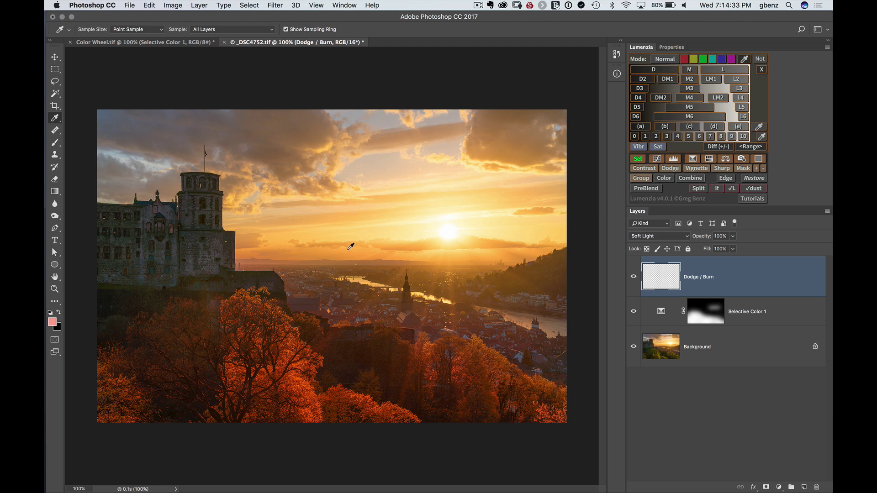
{"action": "left_click", "coordinate": [296, 377]}
{"action": "key", "text": "b"}
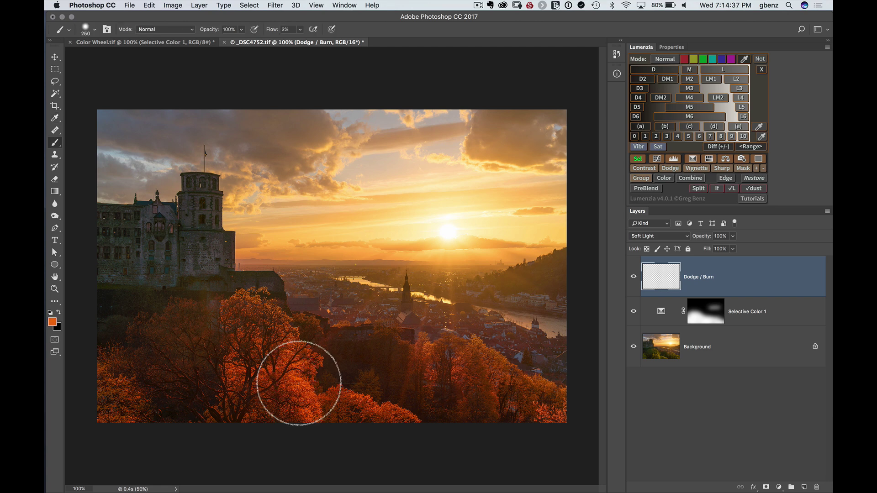
- Reduce the foreground orange's saturation to 44% for painting on the Dodge / Burn layer
{"action": "key", "text": "super+plus"}
{"action": "key", "text": "super+plus"}
{"action": "left_click_drag", "start_coordinate": [243, 338], "coordinate": [475, 196]}
{"action": "mouse_move", "coordinate": [274, 369]}
{"action": "left_mouse_down"}
{"action": "mouse_move", "coordinate": [395, 290]}
{"action": "mouse_move", "coordinate": [431, 246]}
{"action": "mouse_move", "coordinate": [524, 240]}
{"action": "mouse_move", "coordinate": [518, 259]}
{"action": "left_mouse_up"}
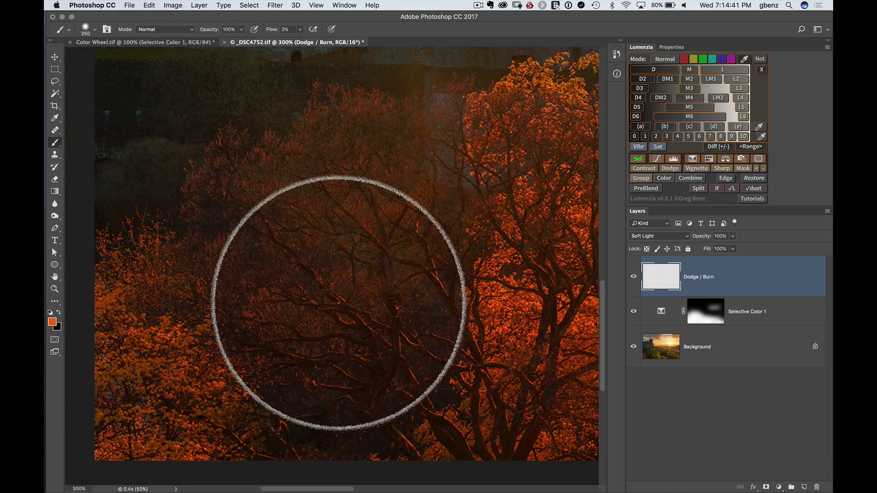
{"action": "left_click", "coordinate": [54, 323]}
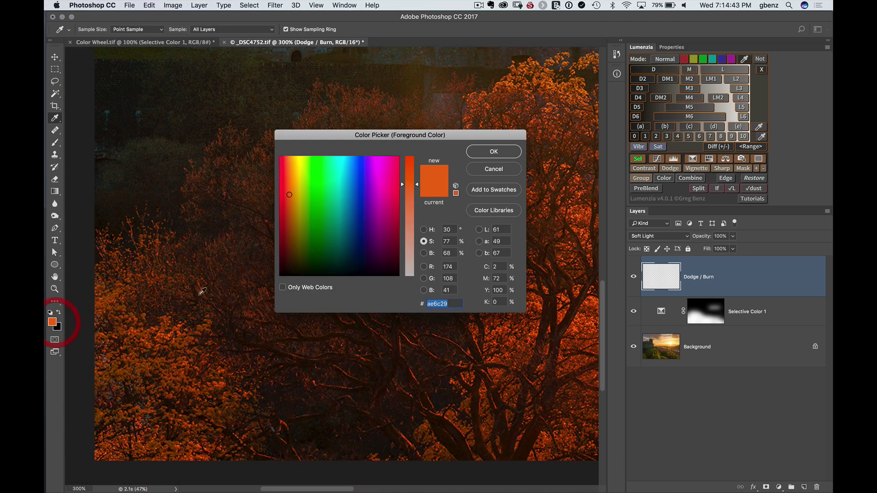
{"action": "left_click_drag", "start_coordinate": [412, 201], "coordinate": [413, 226]}
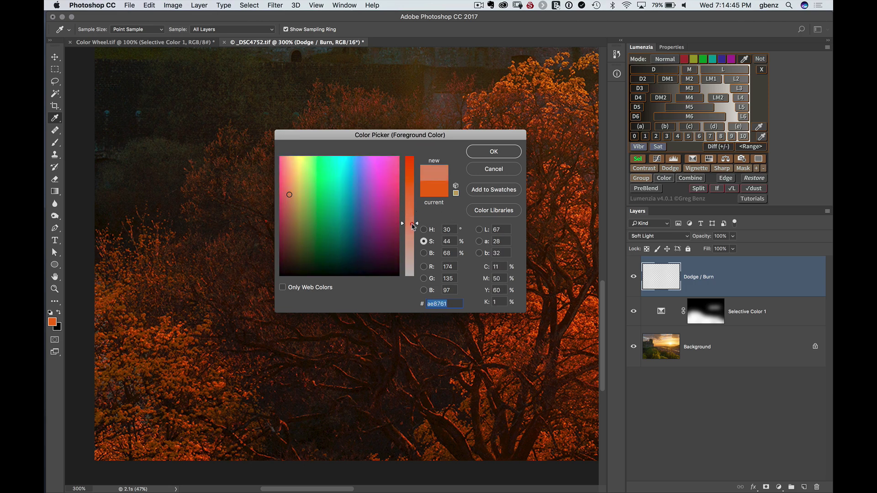
{"action": "left_click", "coordinate": [488, 156]}
{"action": "key", "text": "b"}
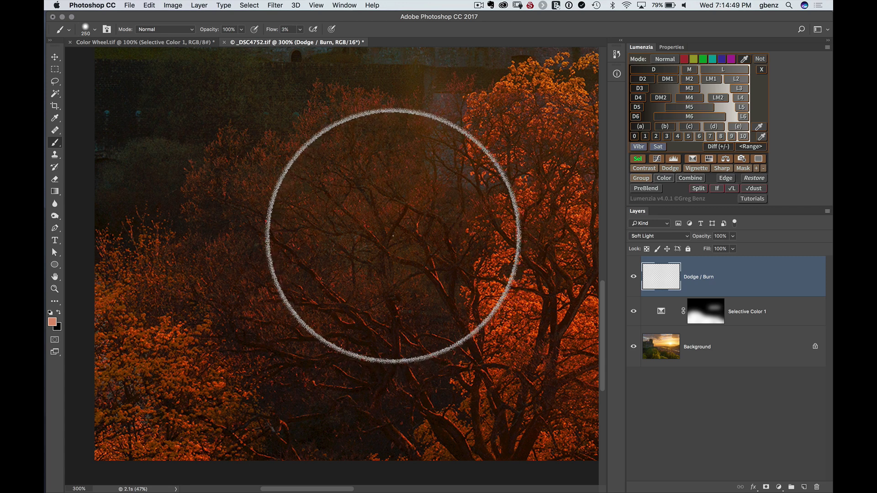
- Shrink the brush to 175 px and paint the muted orange through the selection over the dark foliage below the castle
{"action": "key", "text": "bracketleft"}
{"action": "key", "text": "bracketleft"}
{"action": "key", "text": "bracketleft"}
{"action": "key", "text": "bracketright"}
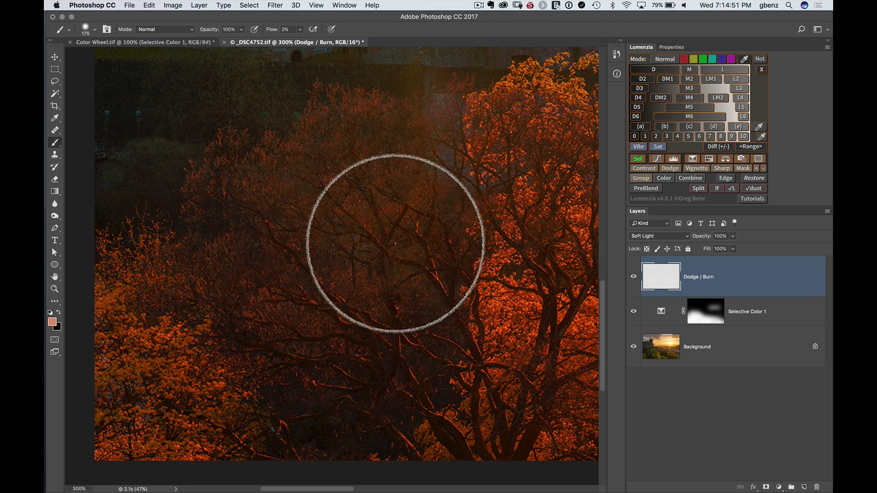
{"action": "mouse_move", "coordinate": [395, 243]}
{"action": "left_mouse_down"}
{"action": "mouse_move", "coordinate": [418, 162]}
{"action": "mouse_move", "coordinate": [337, 155]}
{"action": "mouse_move", "coordinate": [313, 180]}
{"action": "mouse_move", "coordinate": [317, 247]}
{"action": "mouse_move", "coordinate": [358, 324]}
{"action": "mouse_move", "coordinate": [368, 270]}
{"action": "mouse_move", "coordinate": [424, 175]}
{"action": "mouse_move", "coordinate": [215, 198]}
{"action": "mouse_move", "coordinate": [242, 192]}
{"action": "mouse_move", "coordinate": [202, 315]}
{"action": "mouse_move", "coordinate": [288, 317]}
{"action": "mouse_move", "coordinate": [406, 216]}
{"action": "mouse_move", "coordinate": [418, 151]}
{"action": "mouse_move", "coordinate": [466, 144]}
{"action": "mouse_move", "coordinate": [384, 264]}
{"action": "mouse_move", "coordinate": [416, 318]}
{"action": "mouse_move", "coordinate": [355, 353]}
{"action": "mouse_move", "coordinate": [392, 238]}
{"action": "mouse_move", "coordinate": [265, 181]}
{"action": "mouse_move", "coordinate": [305, 181]}
{"action": "mouse_move", "coordinate": [269, 308]}
{"action": "mouse_move", "coordinate": [422, 305]}
{"action": "mouse_move", "coordinate": [357, 271]}
{"action": "mouse_move", "coordinate": [391, 360]}
{"action": "mouse_move", "coordinate": [298, 336]}
{"action": "mouse_move", "coordinate": [280, 296]}
{"action": "mouse_move", "coordinate": [234, 282]}
{"action": "mouse_move", "coordinate": [264, 174]}
{"action": "mouse_move", "coordinate": [221, 173]}
{"action": "mouse_move", "coordinate": [348, 134]}
{"action": "mouse_move", "coordinate": [384, 144]}
{"action": "mouse_move", "coordinate": [403, 181]}
{"action": "mouse_move", "coordinate": [251, 190]}
{"action": "mouse_move", "coordinate": [347, 266]}
{"action": "mouse_move", "coordinate": [348, 324]}
{"action": "mouse_move", "coordinate": [398, 306]}
{"action": "mouse_move", "coordinate": [383, 304]}
{"action": "mouse_move", "coordinate": [395, 320]}
{"action": "mouse_move", "coordinate": [443, 307]}
{"action": "mouse_move", "coordinate": [264, 204]}
{"action": "mouse_move", "coordinate": [420, 188]}
{"action": "mouse_move", "coordinate": [375, 320]}
{"action": "left_mouse_up"}
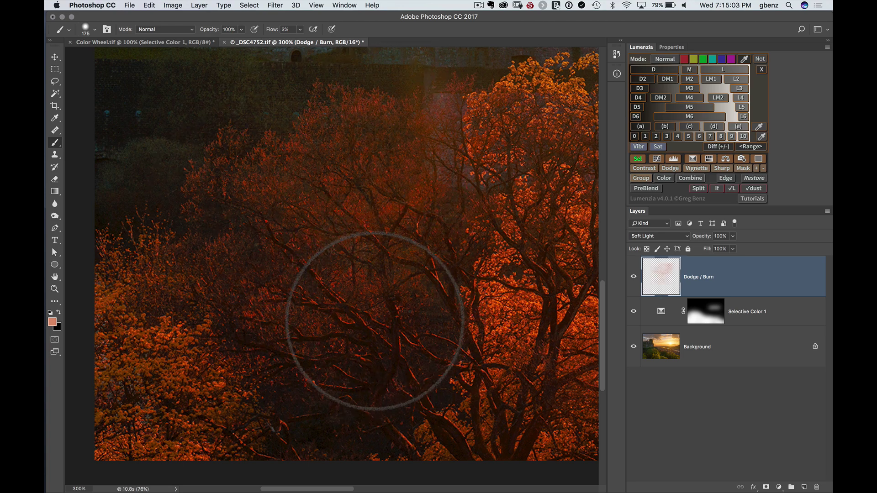
{"action": "key", "text": "super+1"}
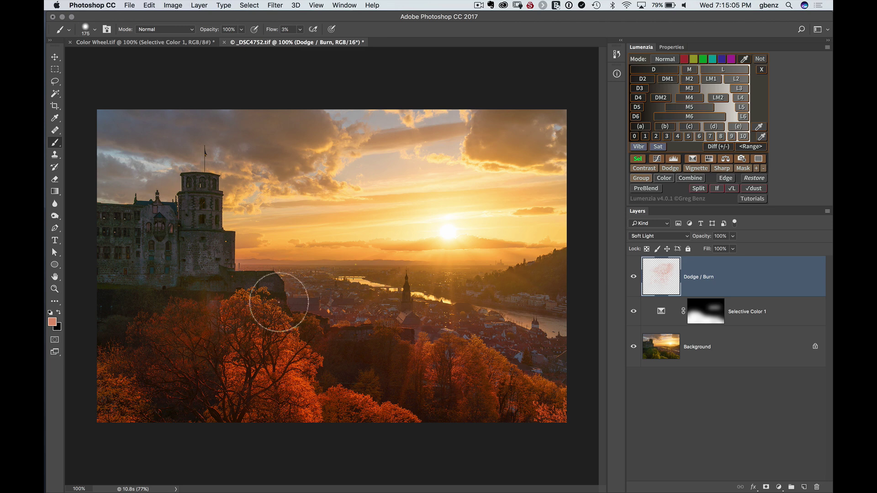
{"action": "mouse_move", "coordinate": [279, 301]}
{"action": "left_mouse_down"}
{"action": "mouse_move", "coordinate": [244, 337]}
{"action": "mouse_move", "coordinate": [367, 346]}
{"action": "mouse_move", "coordinate": [382, 383]}
{"action": "mouse_move", "coordinate": [328, 380]}
{"action": "mouse_move", "coordinate": [469, 406]}
{"action": "mouse_move", "coordinate": [447, 406]}
{"action": "mouse_move", "coordinate": [377, 360]}
{"action": "mouse_move", "coordinate": [385, 367]}
{"action": "mouse_move", "coordinate": [341, 388]}
{"action": "mouse_move", "coordinate": [310, 377]}
{"action": "mouse_move", "coordinate": [313, 370]}
{"action": "mouse_move", "coordinate": [194, 379]}
{"action": "mouse_move", "coordinate": [168, 392]}
{"action": "mouse_move", "coordinate": [142, 332]}
{"action": "mouse_move", "coordinate": [200, 308]}
{"action": "mouse_move", "coordinate": [165, 364]}
{"action": "mouse_move", "coordinate": [201, 368]}
{"action": "mouse_move", "coordinate": [152, 352]}
{"action": "mouse_move", "coordinate": [200, 389]}
{"action": "left_mouse_up"}
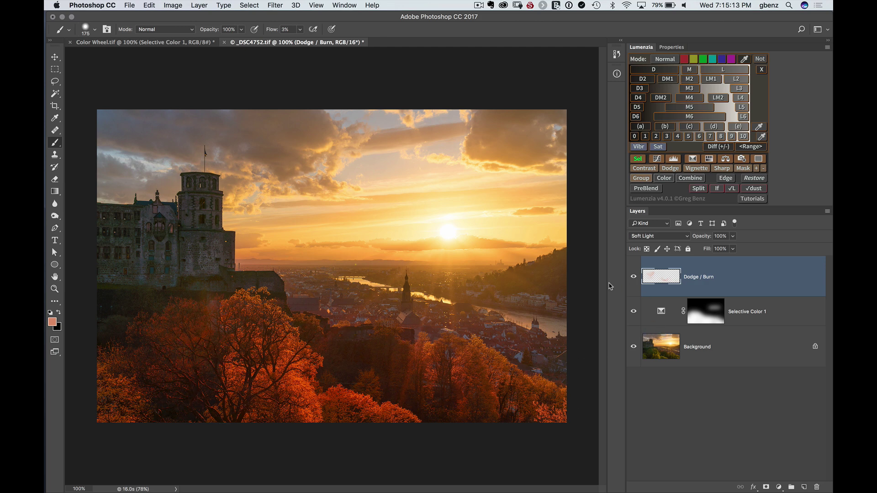
- Hide and show the Dodge / Burn layer to compare the painted foliage, leaving it visible
{"action": "left_click", "coordinate": [634, 276]}
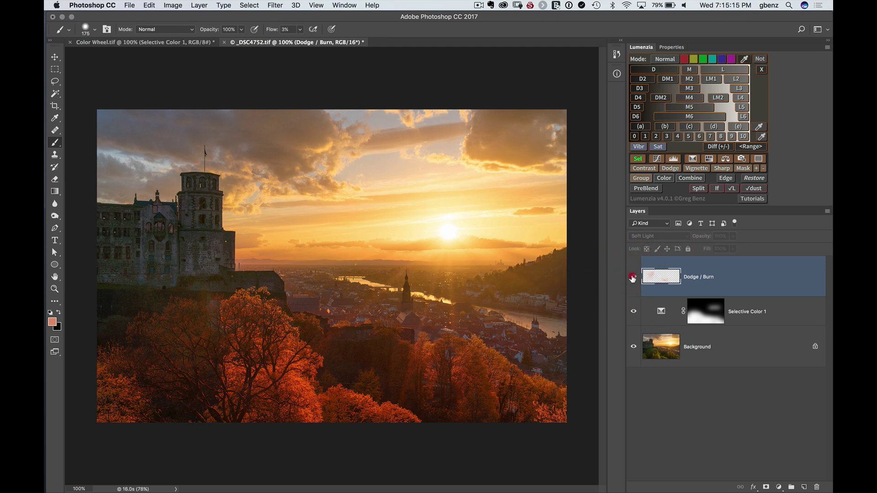
{"action": "key", "text": "v"}
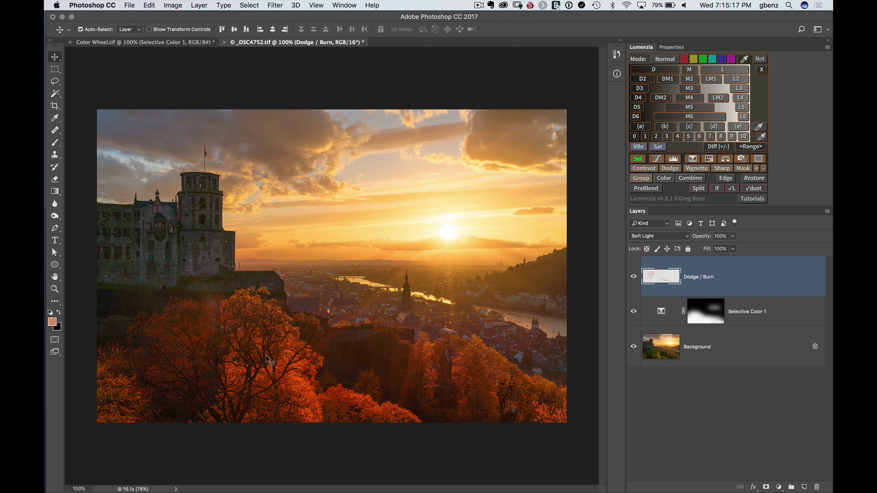
{"action": "left_click", "coordinate": [633, 277]}
- Apply a Hue/Saturation adjustment to the Dodge / Burn layer, lowering Saturation to about -49
{"action": "left_click", "coordinate": [173, 6]}
{"action": "mouse_move", "coordinate": [192, 30]}
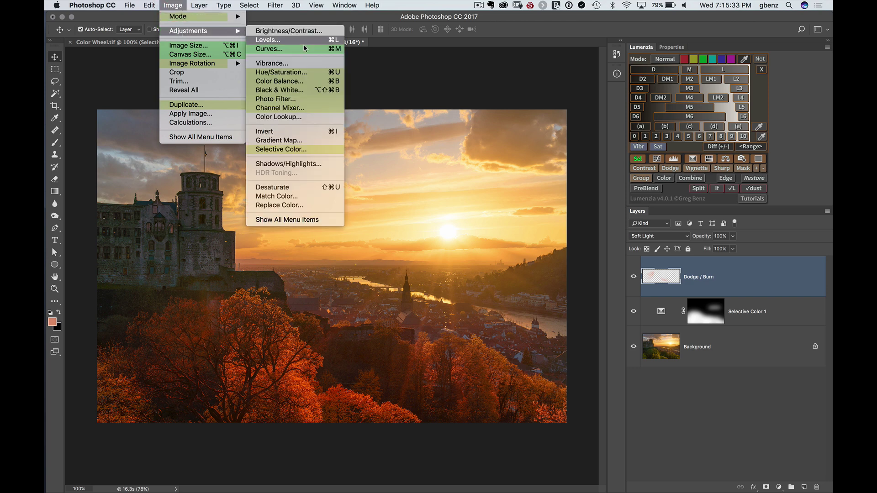
{"action": "left_click", "coordinate": [291, 72]}
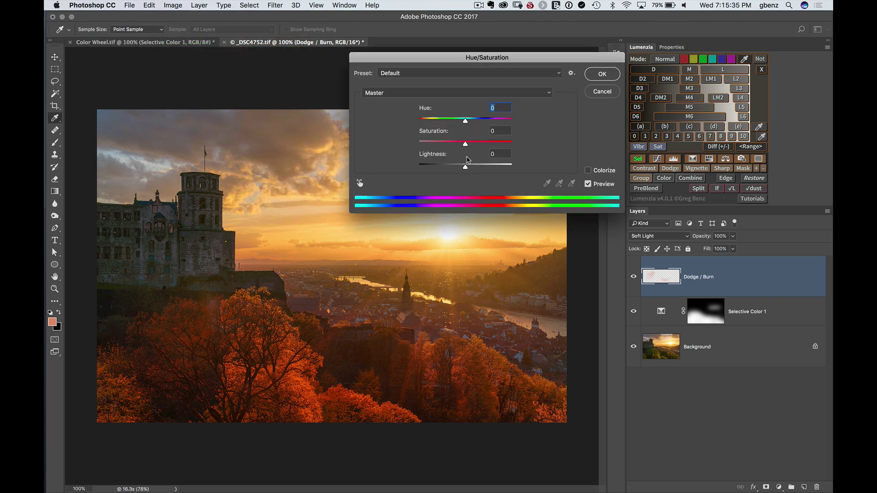
{"action": "mouse_move", "coordinate": [453, 144]}
{"action": "left_mouse_down"}
{"action": "mouse_move", "coordinate": [431, 143]}
{"action": "mouse_move", "coordinate": [449, 145]}
{"action": "left_mouse_up"}
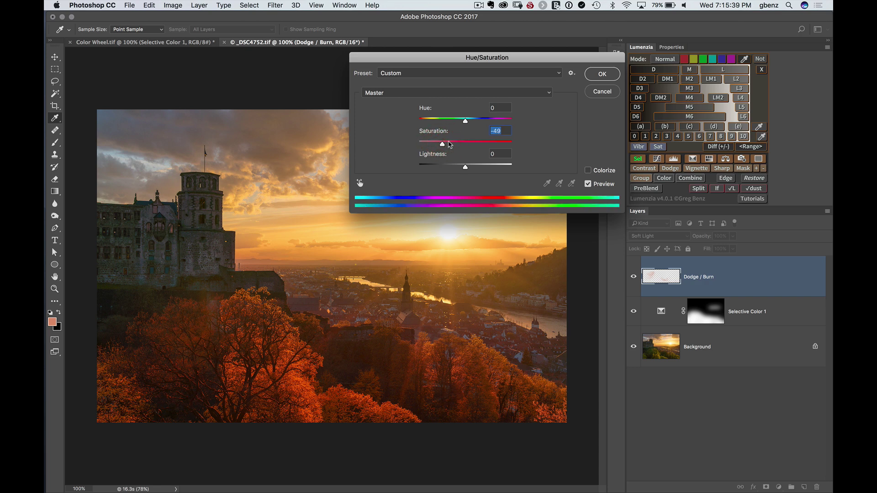
{"action": "left_click", "coordinate": [596, 74]}
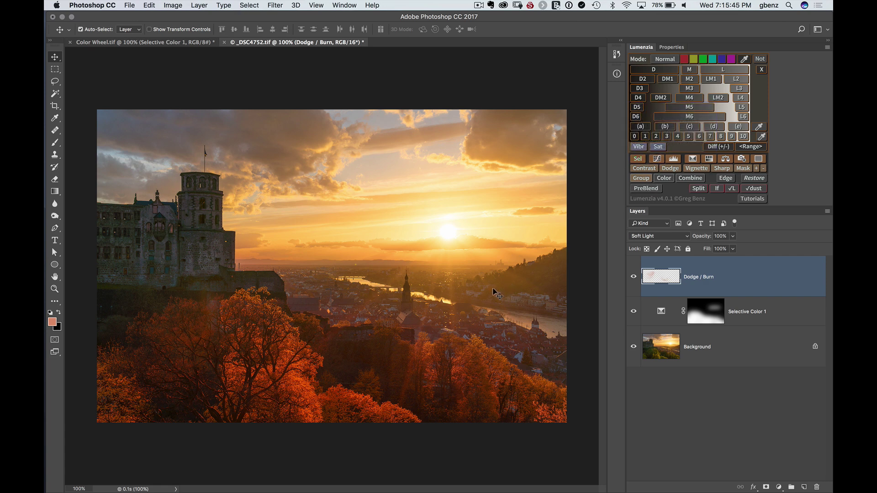
{"action": "key", "text": "l"}
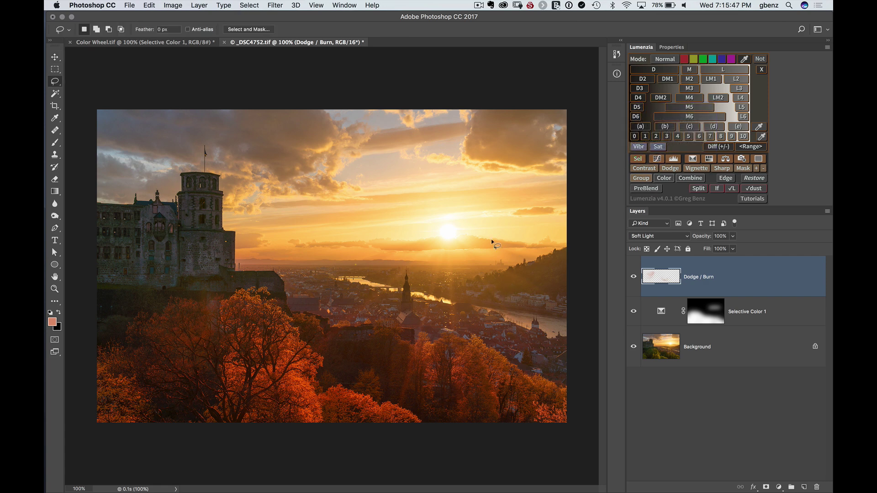
- Lasso a large oval around the sun and bright sky, add a Lumenzia vignette that darkens outside it, and deselect
{"action": "mouse_move", "coordinate": [484, 155]}
{"action": "left_mouse_down"}
{"action": "mouse_move", "coordinate": [446, 152]}
{"action": "mouse_move", "coordinate": [303, 251]}
{"action": "mouse_move", "coordinate": [459, 286]}
{"action": "mouse_move", "coordinate": [545, 209]}
{"action": "mouse_move", "coordinate": [485, 155]}
{"action": "left_mouse_up"}
{"action": "left_click", "coordinate": [695, 171]}
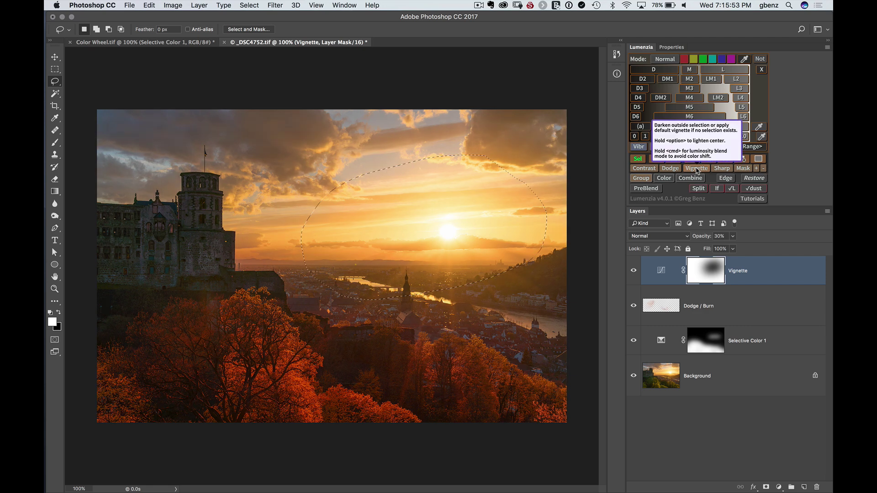
{"action": "left_click", "coordinate": [492, 291]}
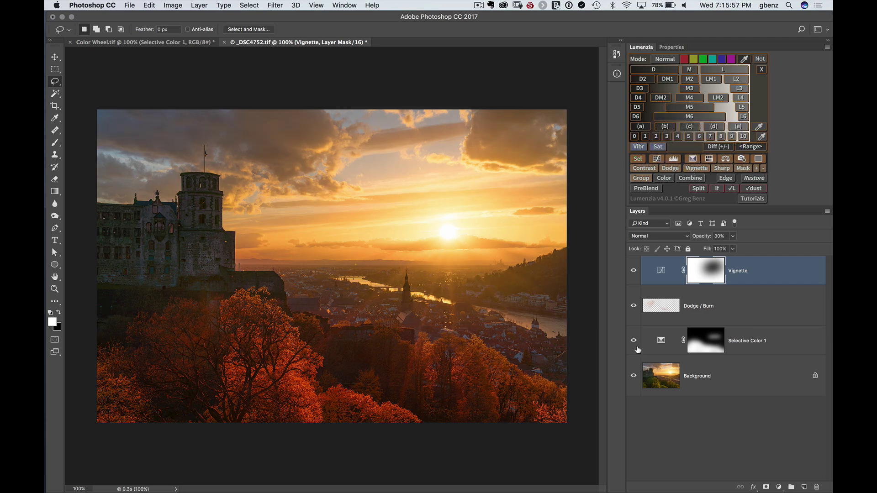
- Toggle repeatedly between the Background layer alone and all layers to compare the original photo with the autumn edit, leaving all layers visible
{"action": "left_click", "coordinate": [633, 378], "text": "alt"}
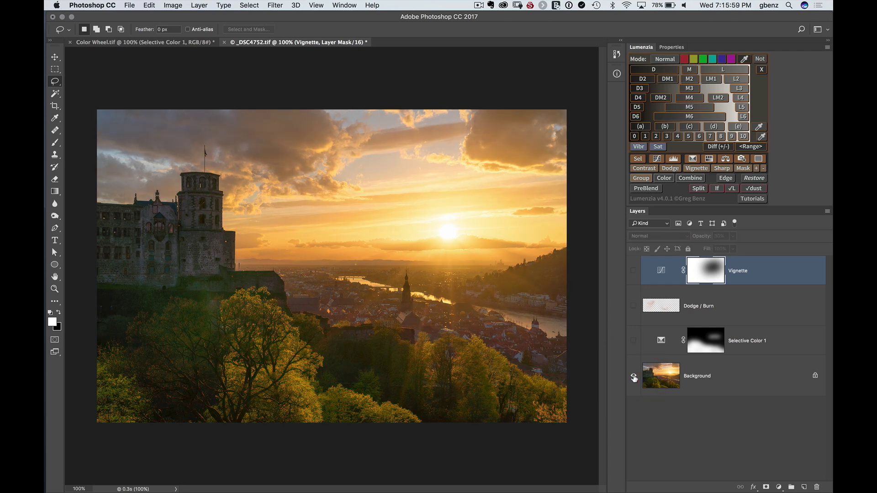
{"action": "left_click", "coordinate": [633, 378], "text": "alt"}
{"action": "left_click", "coordinate": [633, 379], "text": "alt"}
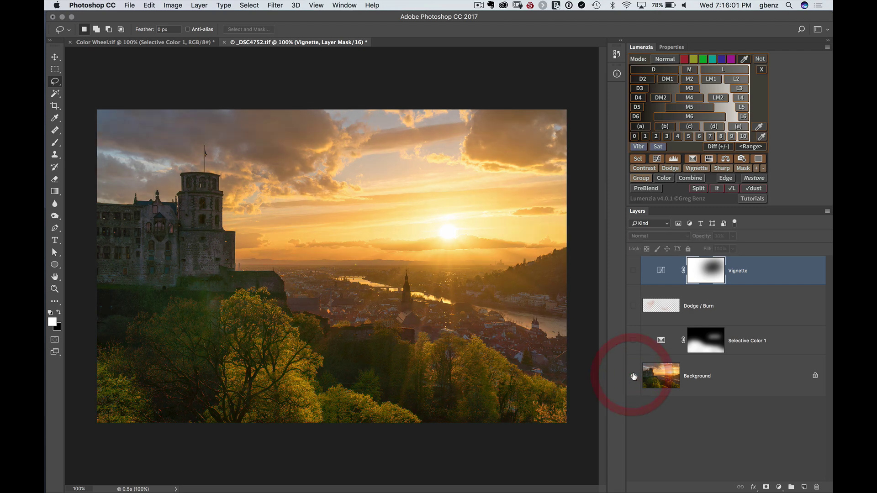
{"action": "left_click", "coordinate": [632, 378], "text": "alt"}
{"action": "left_click", "coordinate": [634, 378], "text": "alt"}
{"action": "left_click", "coordinate": [633, 377], "text": "alt"}
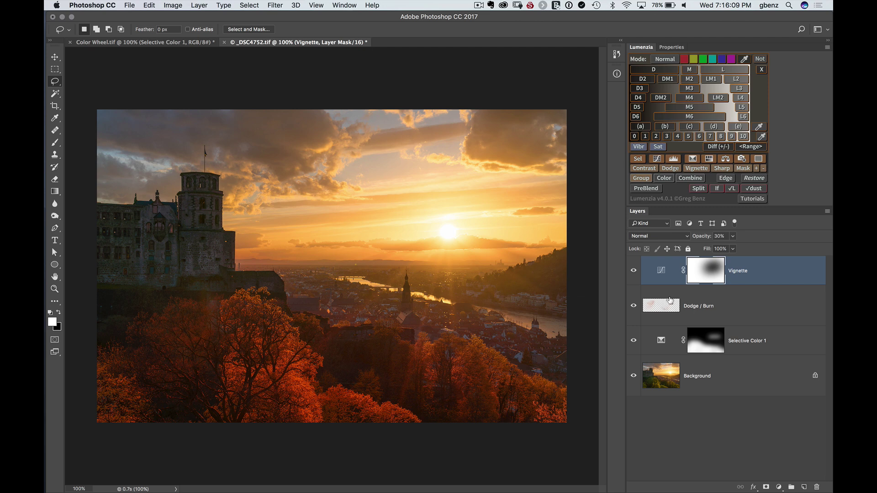
{"action": "left_click", "coordinate": [634, 377], "text": "alt"}
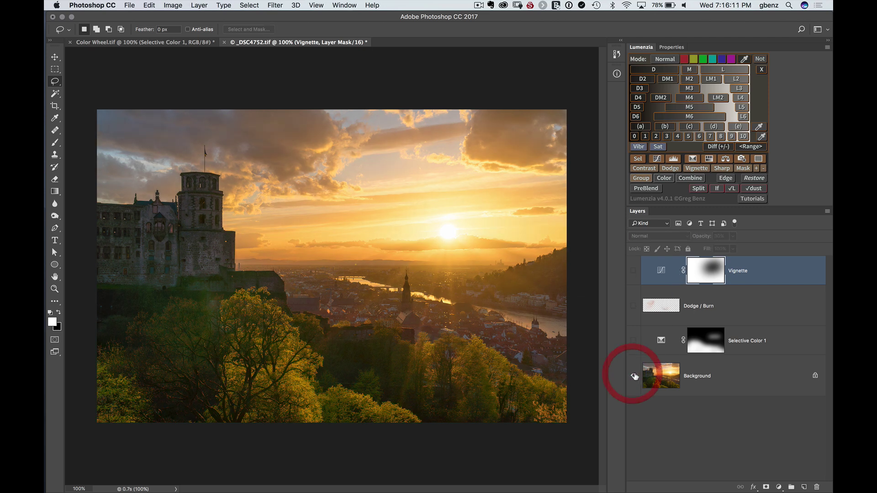
{"action": "left_click", "coordinate": [632, 377], "text": "alt"}
{"action": "left_click", "coordinate": [632, 377], "text": "alt"}
{"action": "left_click", "coordinate": [632, 377], "text": "alt"}
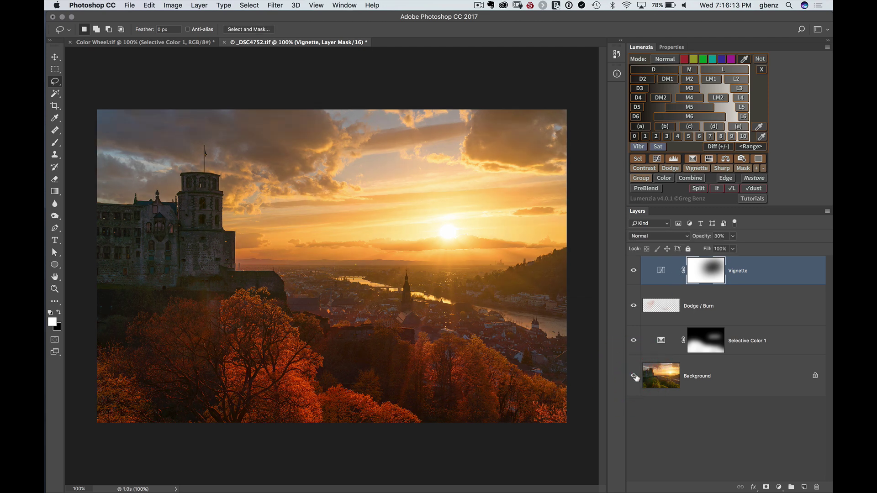